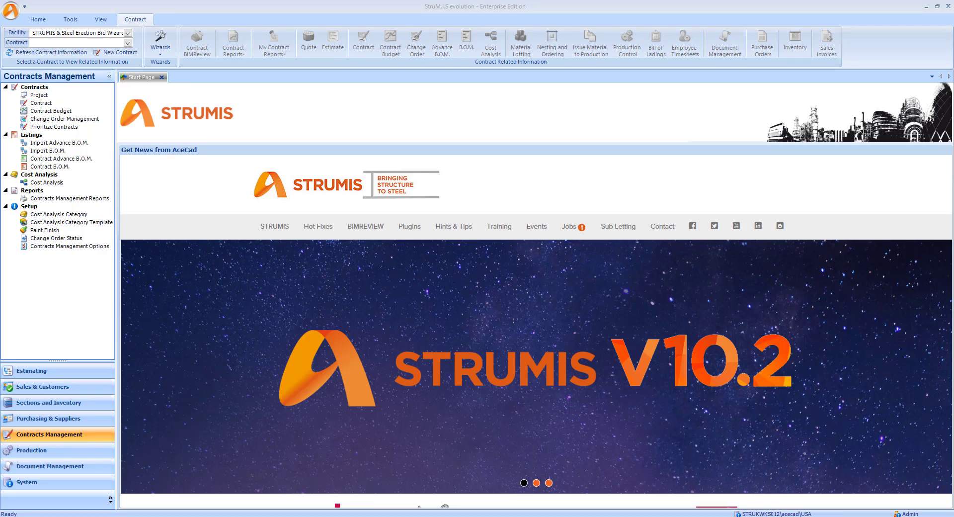
Pick STRUMIS & Steel Erection Bid Wizard from the Contract list and open its Contract B.O.M. form
click(128, 44)
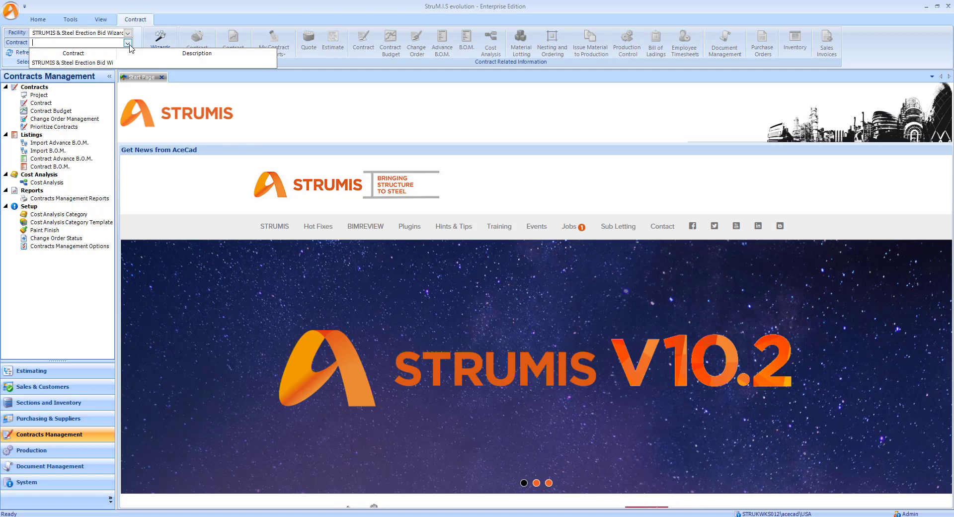
click(96, 64)
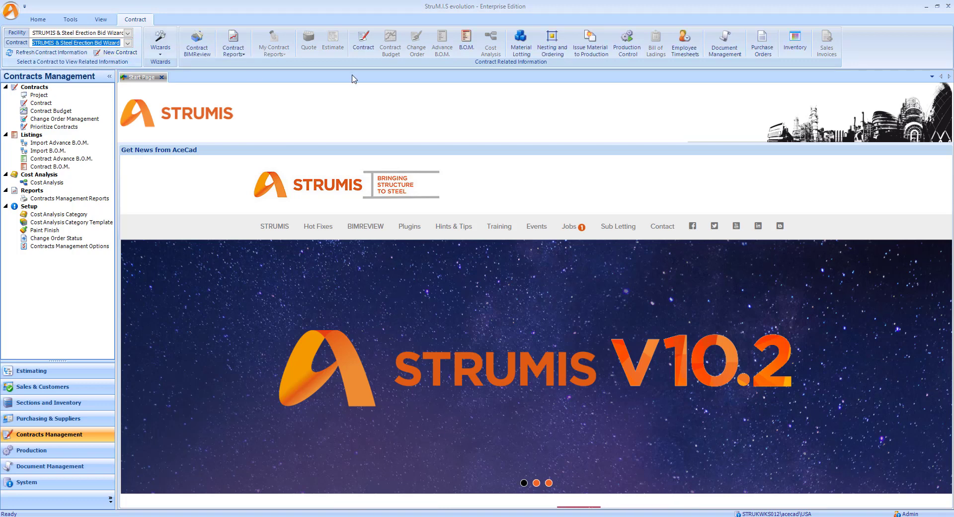
click(468, 39)
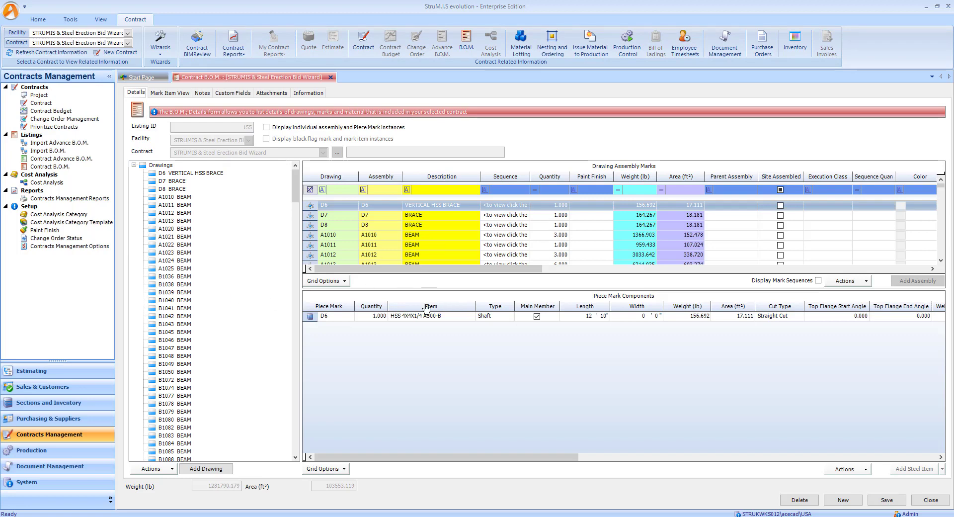
Browse the components of assemblies D7, A1020, A1021, A1023, B1036 and B1040
click(420, 216)
scroll(420, 224, down, 1)
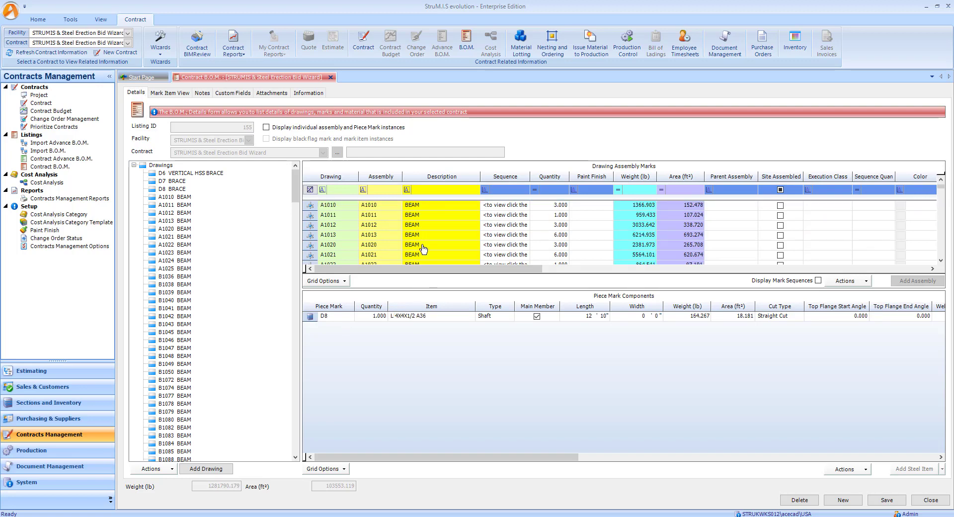
click(422, 246)
click(424, 255)
scroll(432, 248, down, 1)
click(432, 245)
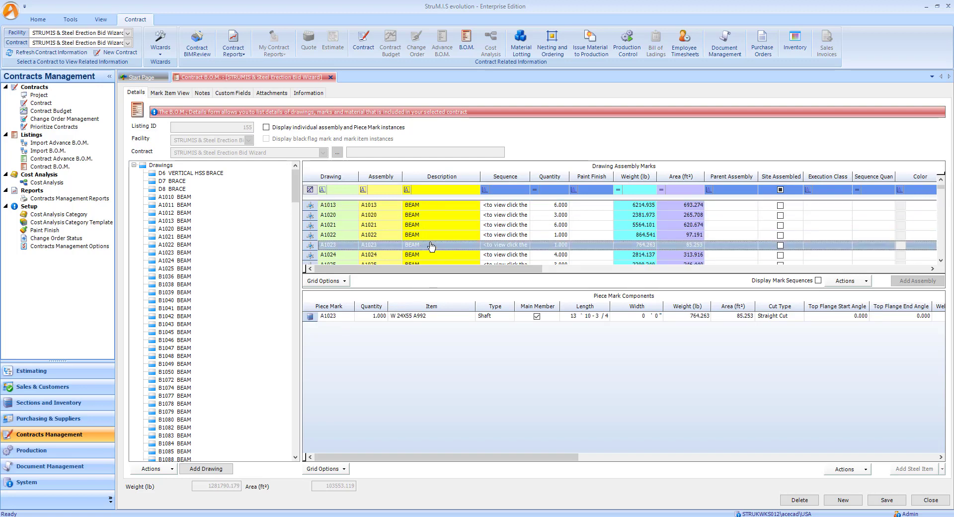
scroll(434, 248, down, 1)
click(433, 245)
scroll(433, 249, down, 1)
click(433, 246)
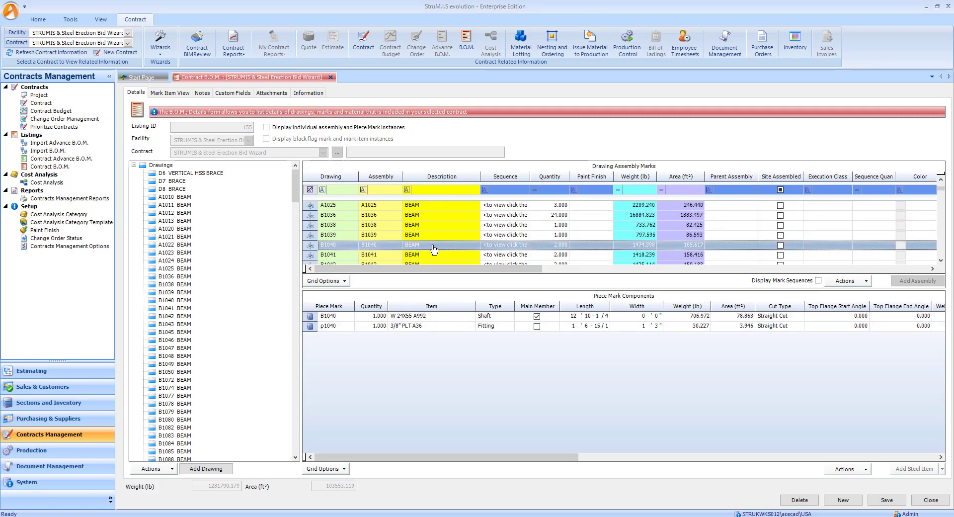
Check the Description filter values without filtering, then launch Contract BIMReview
click(467, 189)
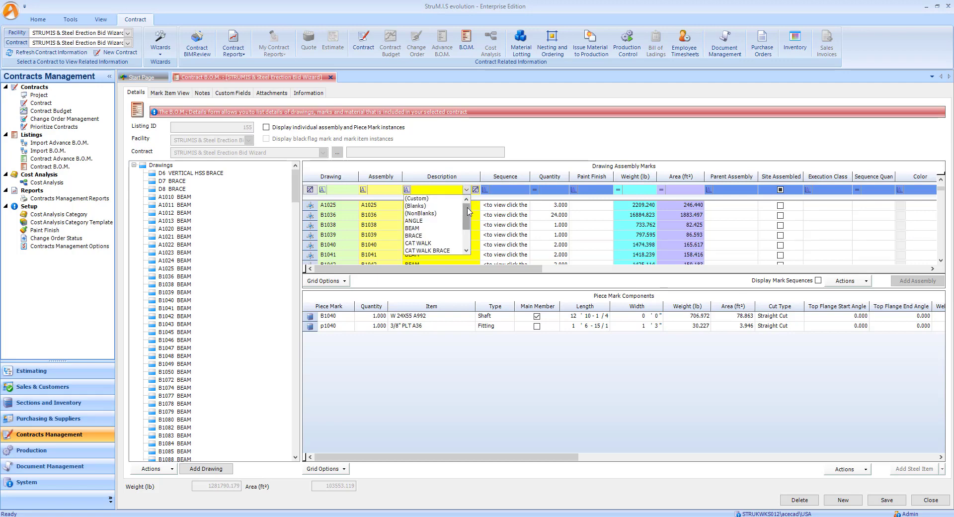
mouse_move(469, 211)
mouse_down()
mouse_move(469, 225)
mouse_move(467, 209)
mouse_up()
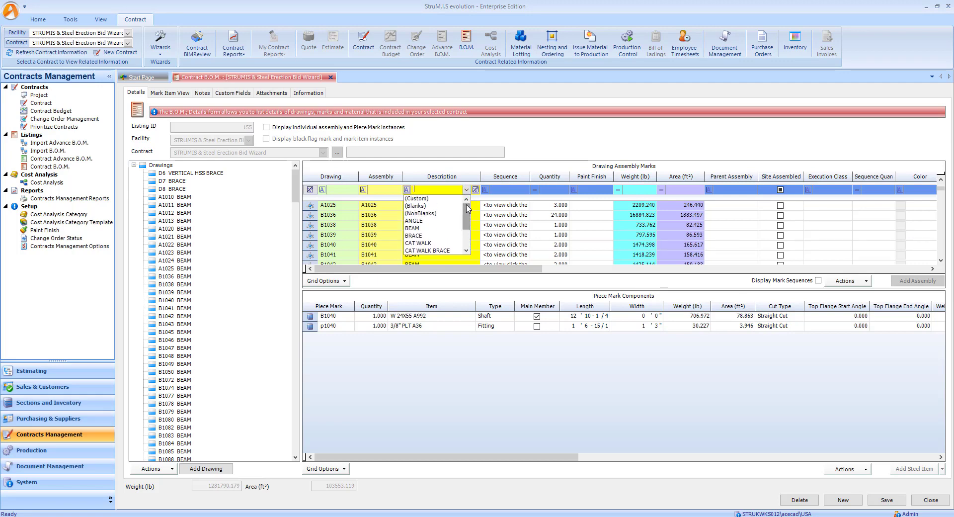
click(445, 190)
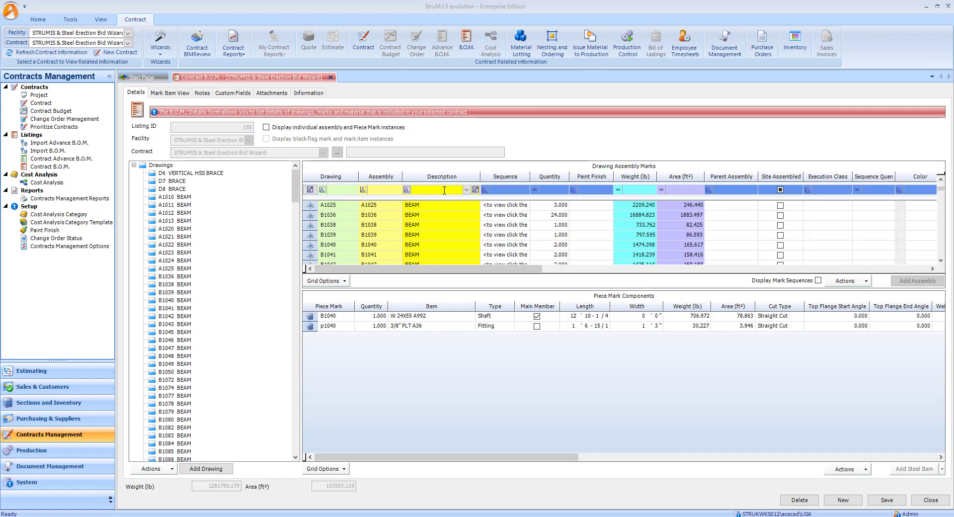
click(449, 189)
click(198, 43)
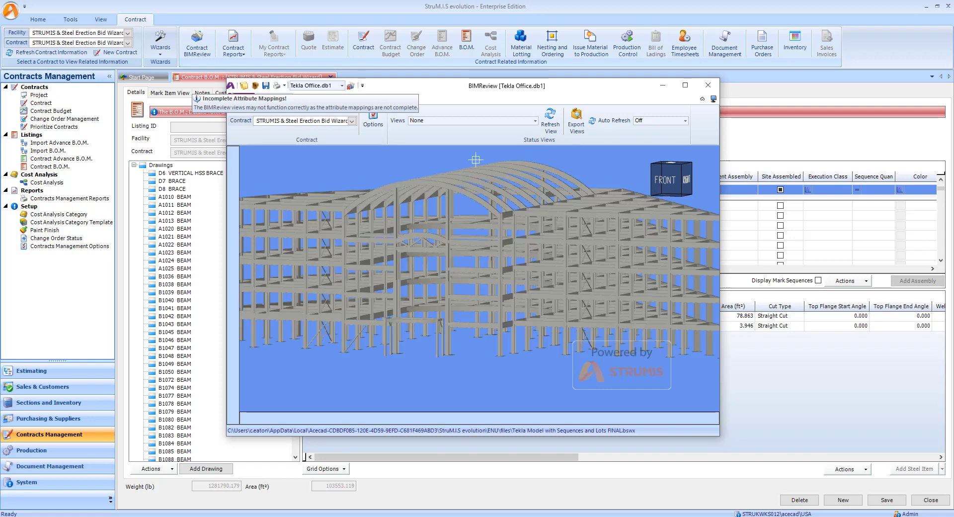
Switch the BIMReview view to Contract Sequences and maximize the viewer
click(535, 120)
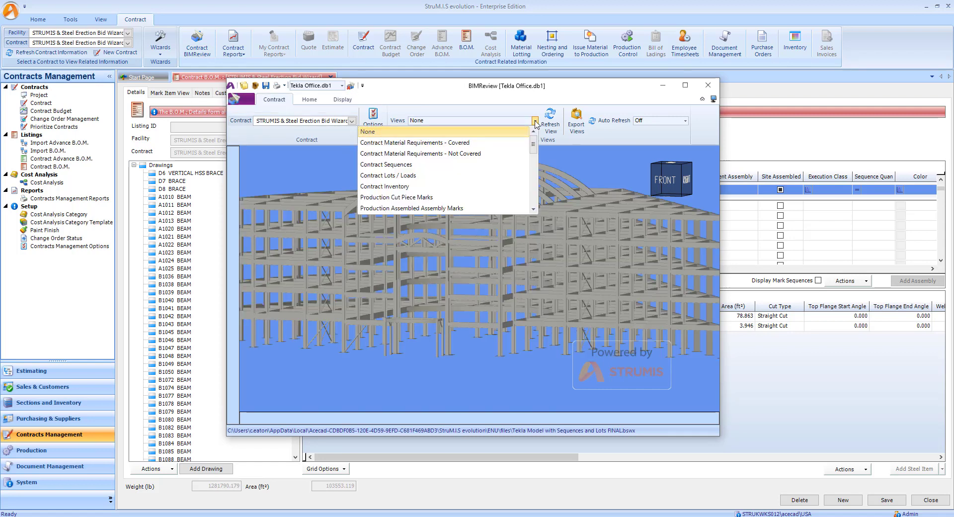
click(420, 167)
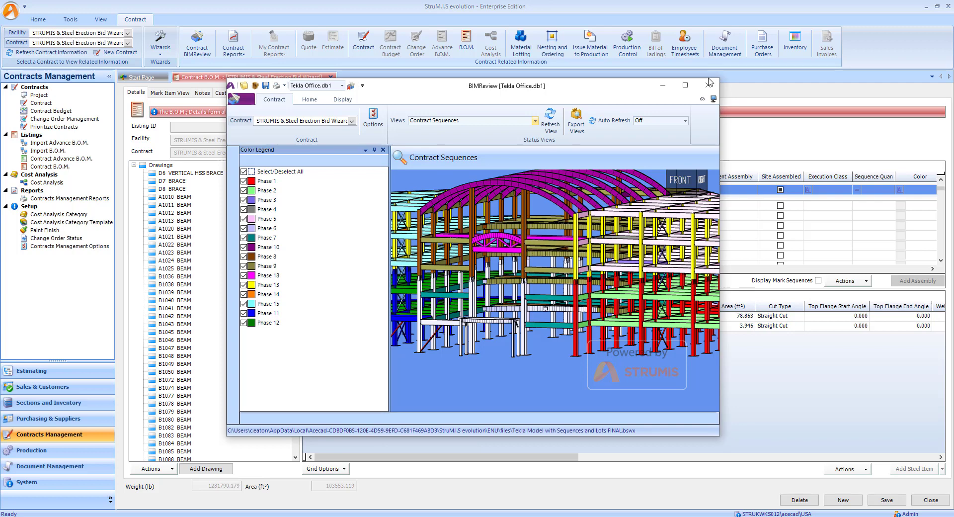
click(685, 85)
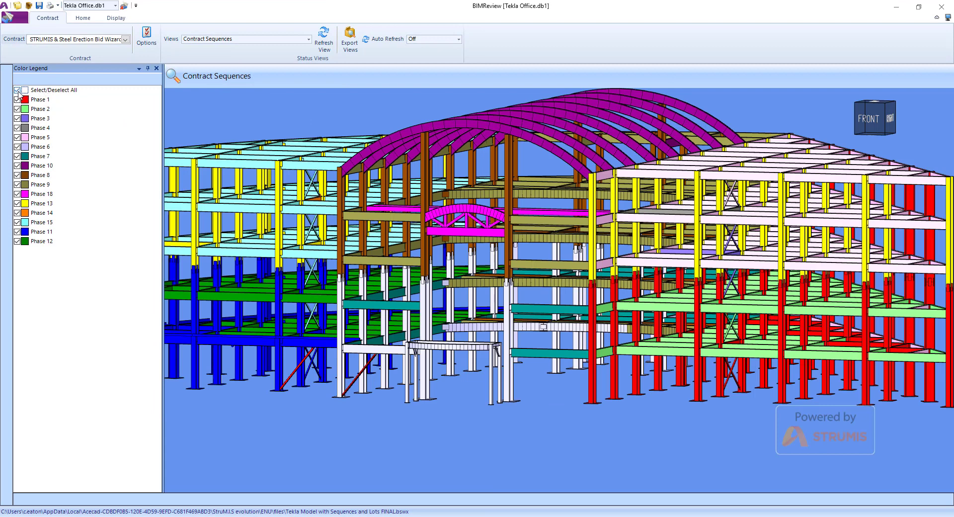
Show only Phase 1, add Phase 2, restore all phases, then close BIMReview
click(18, 91)
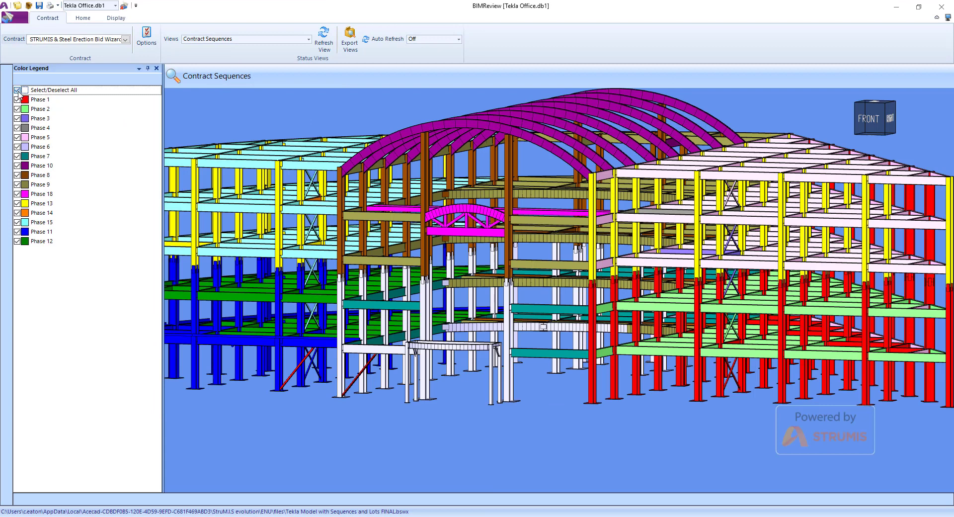
click(17, 99)
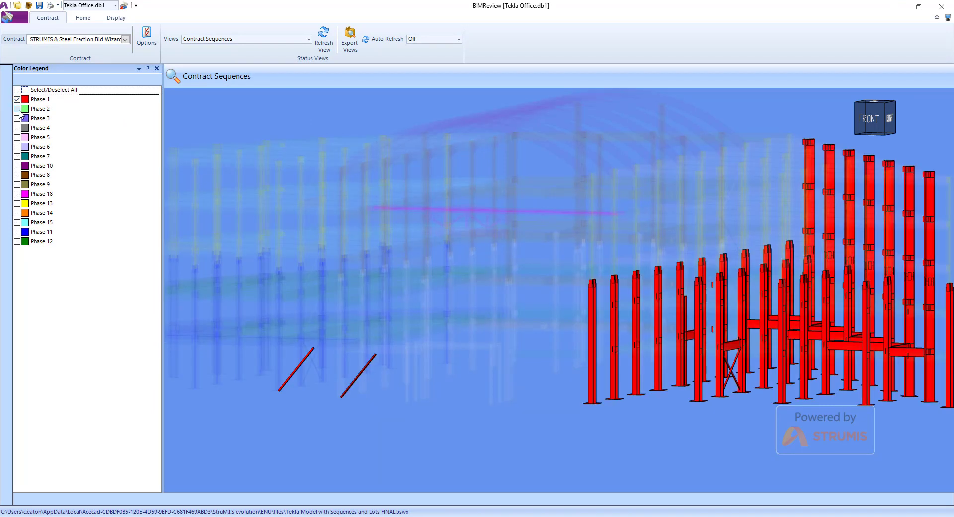
click(17, 109)
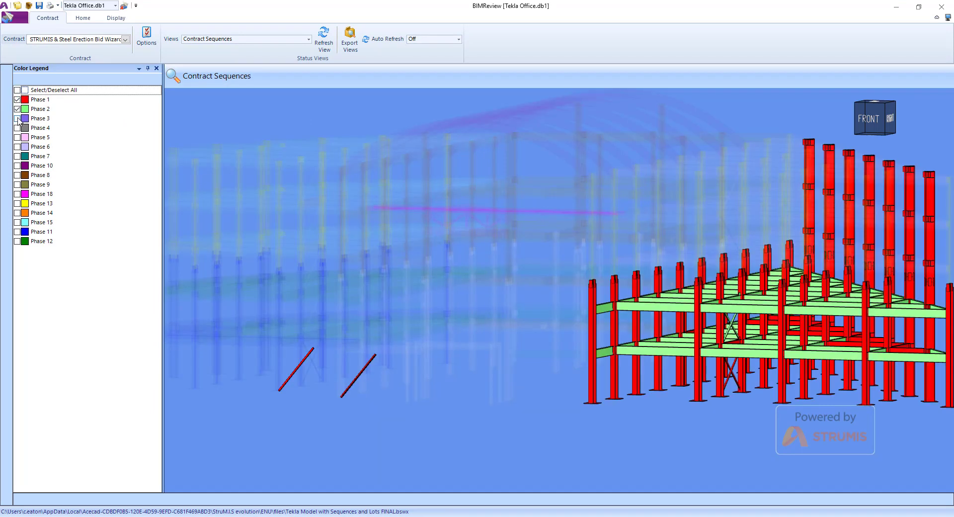
click(17, 91)
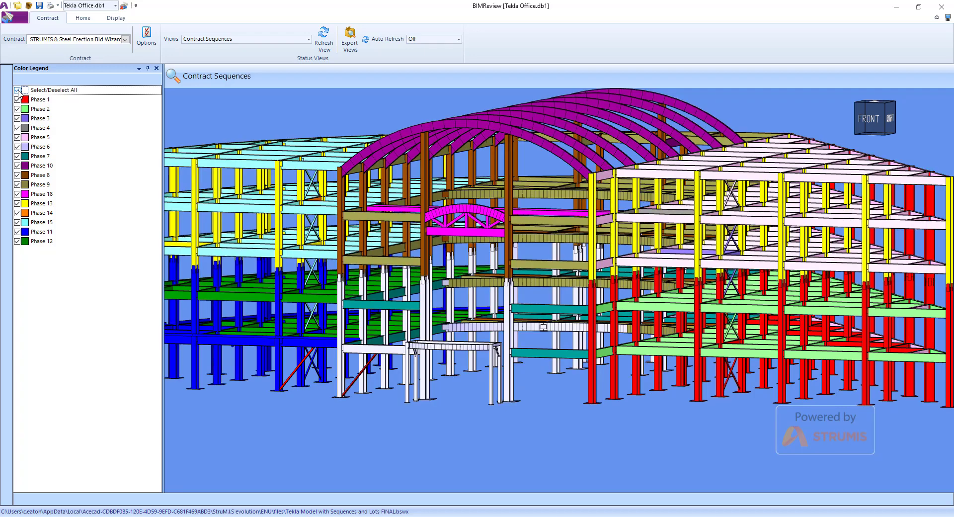
click(945, 9)
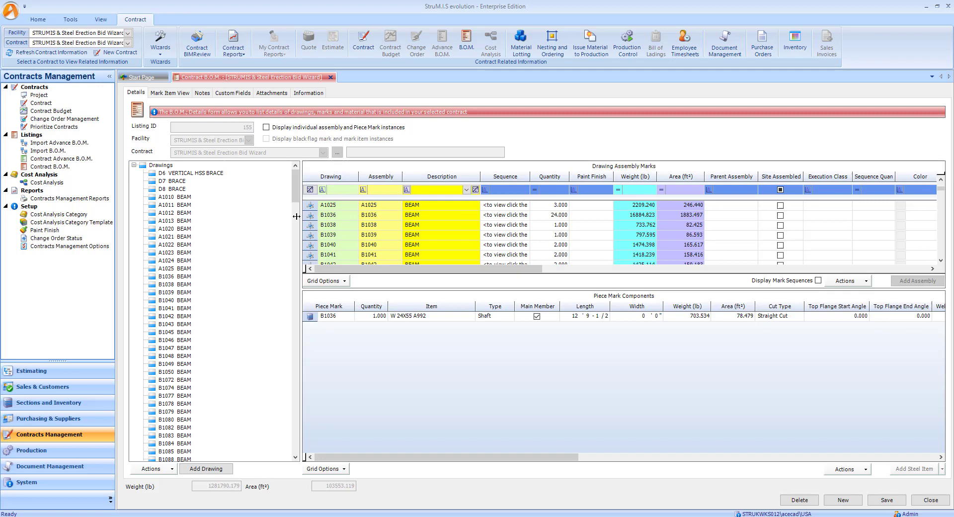
Create a new cost analysis from the Cost Analysis list and save it as ID 11
click(48, 183)
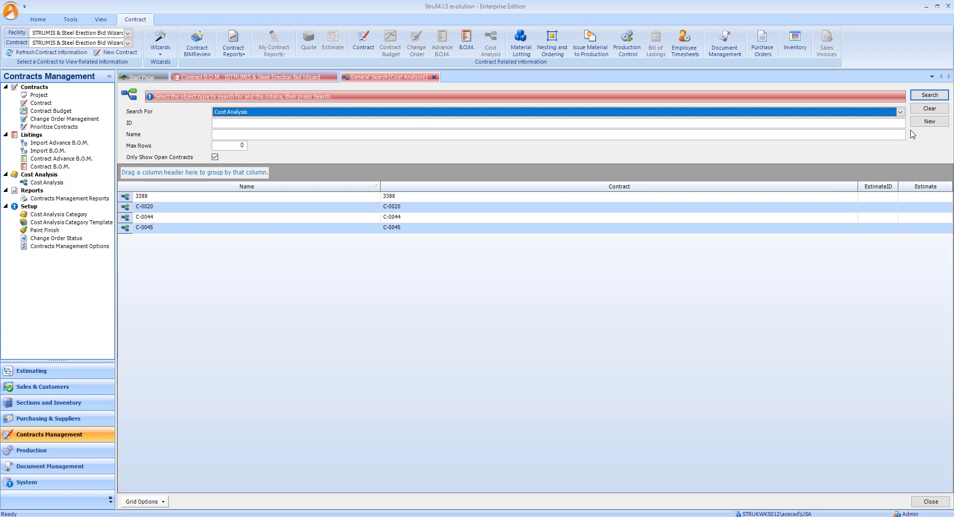
click(921, 124)
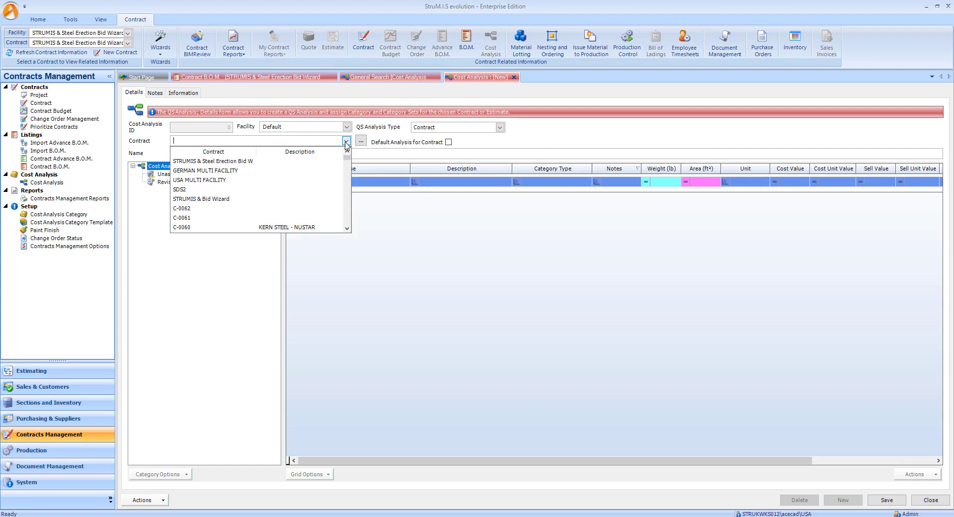
click(887, 501)
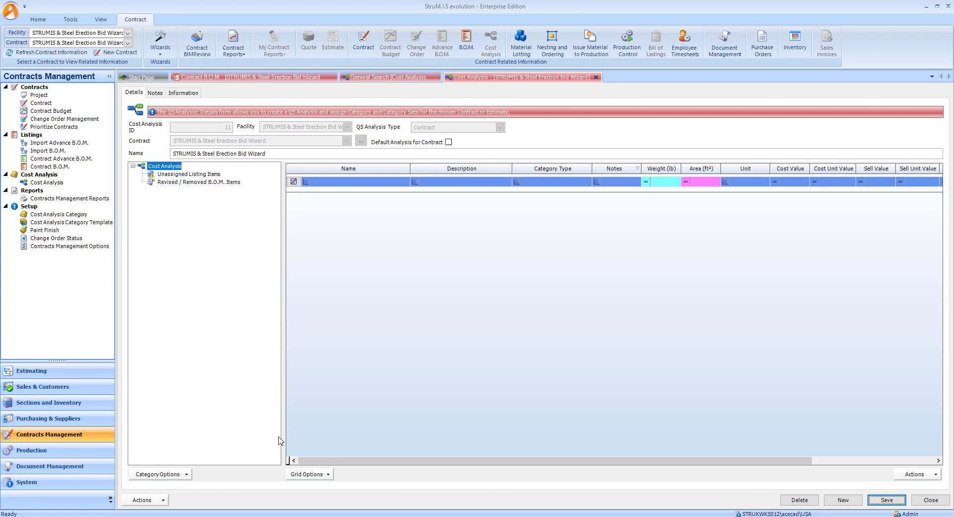
Add the Steel Erection Bid Wizard Tasks category template to the cost analysis
click(173, 475)
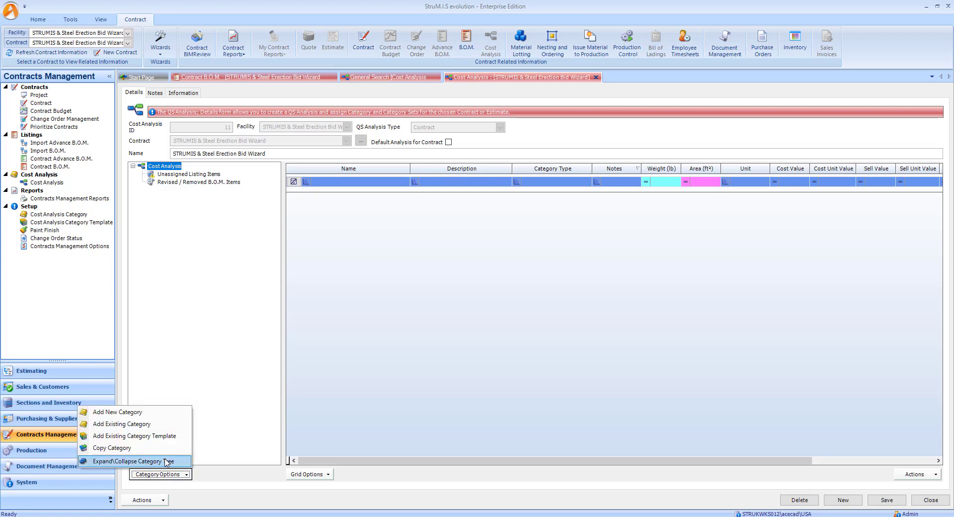
click(158, 436)
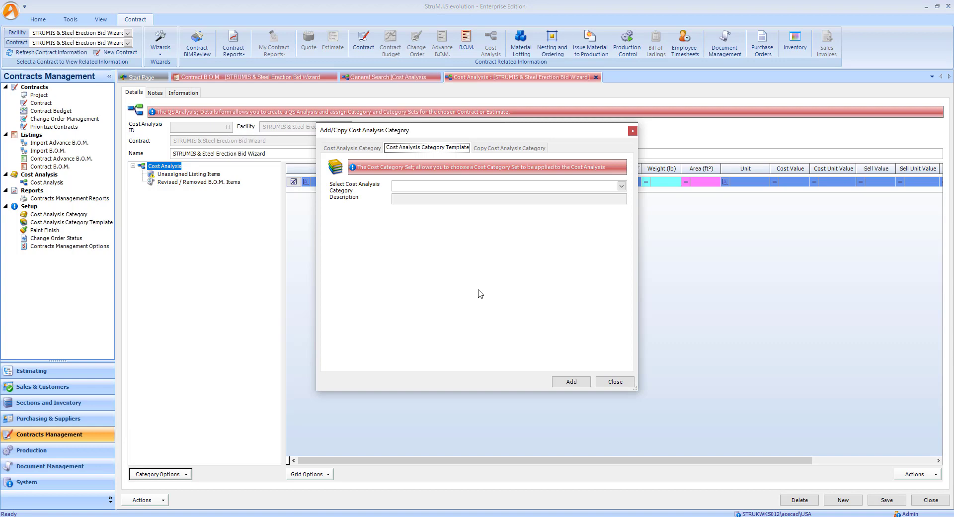
click(460, 187)
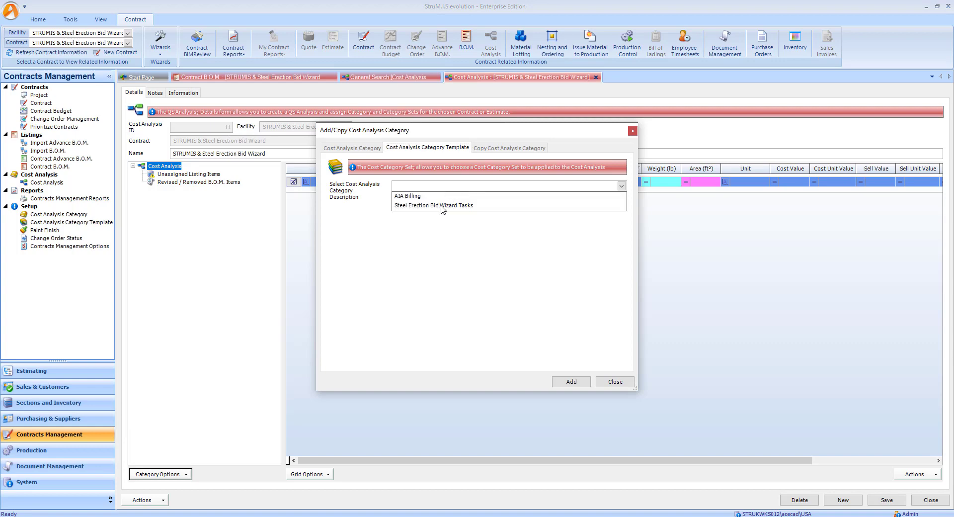
click(441, 205)
click(571, 382)
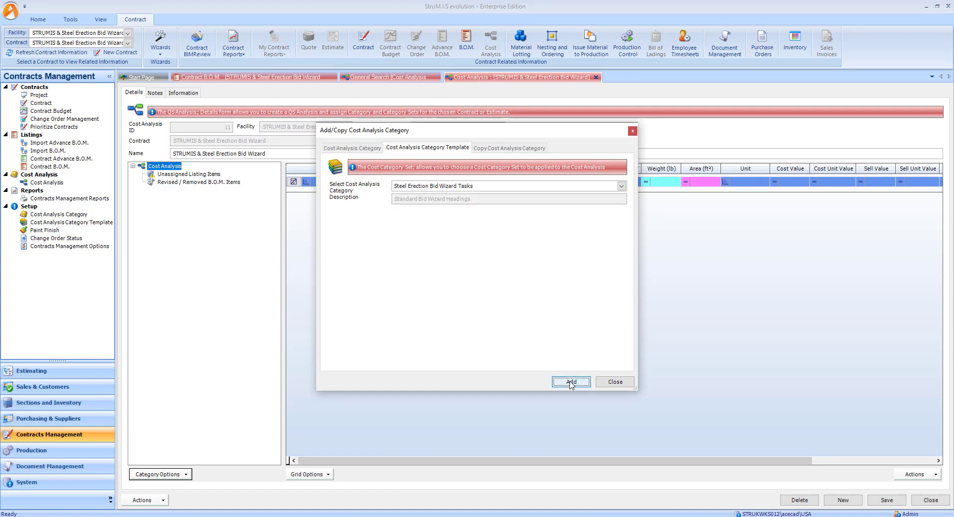
click(603, 384)
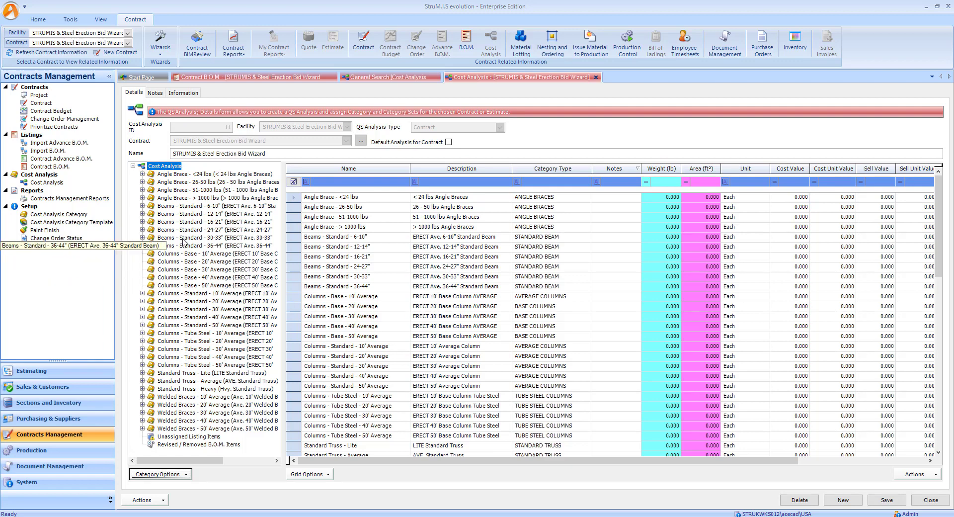
Inspect criteria for Beams - Standard - 24-27", Beams - Standard - 36-44" and Columns - Standard - 10' Average
click(143, 230)
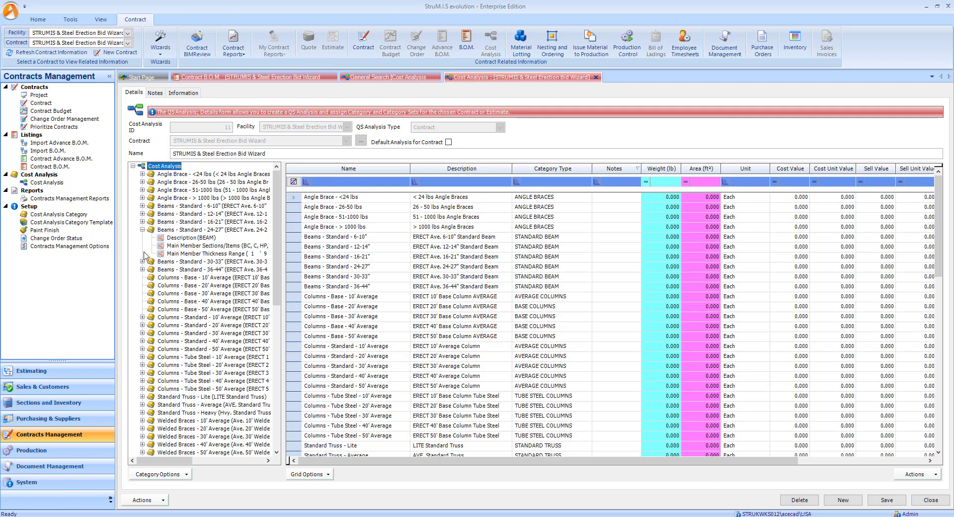
click(142, 270)
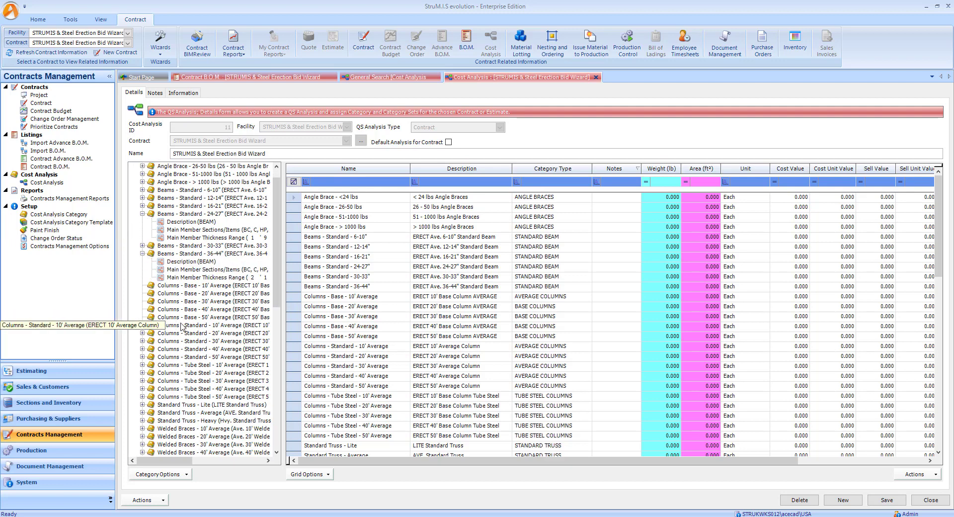
click(143, 326)
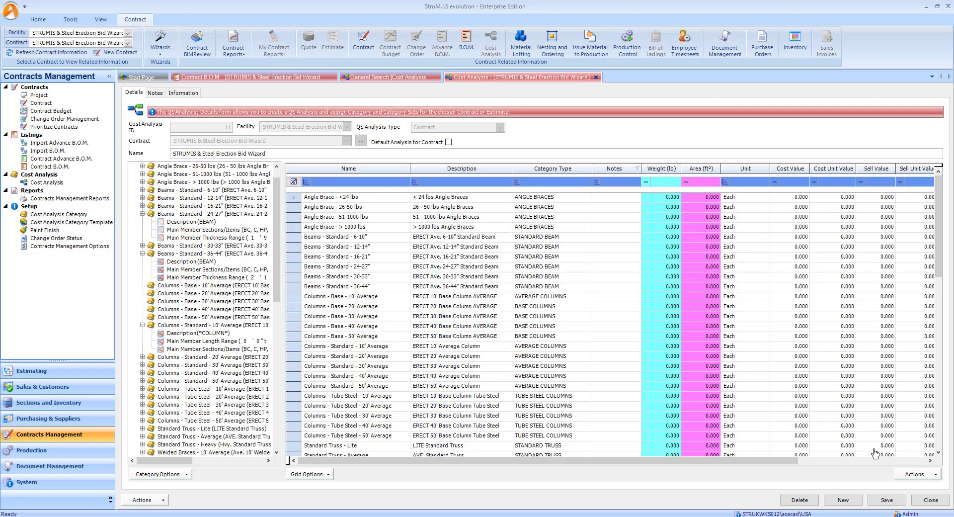
Import the whole contract's item listing from the B.O.M., leaving Sequence blank
click(915, 474)
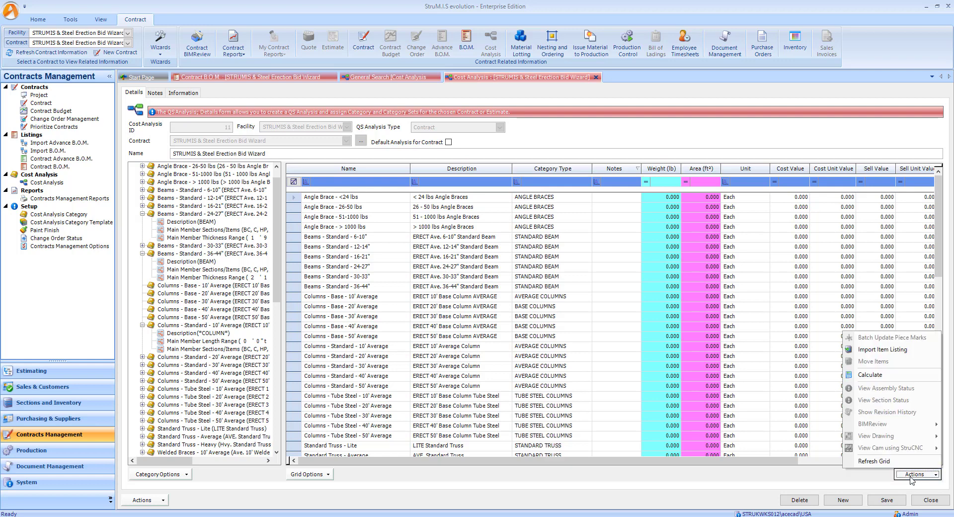
click(886, 351)
click(537, 258)
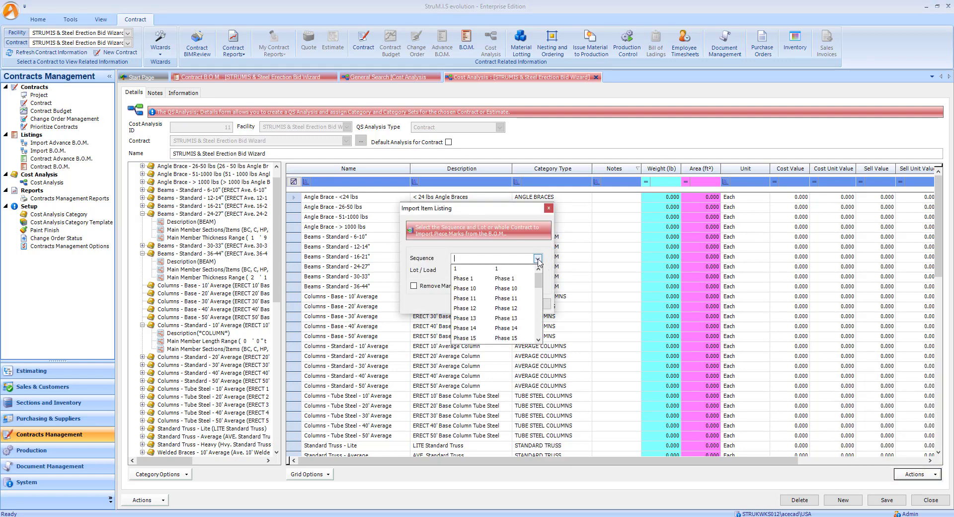
click(538, 259)
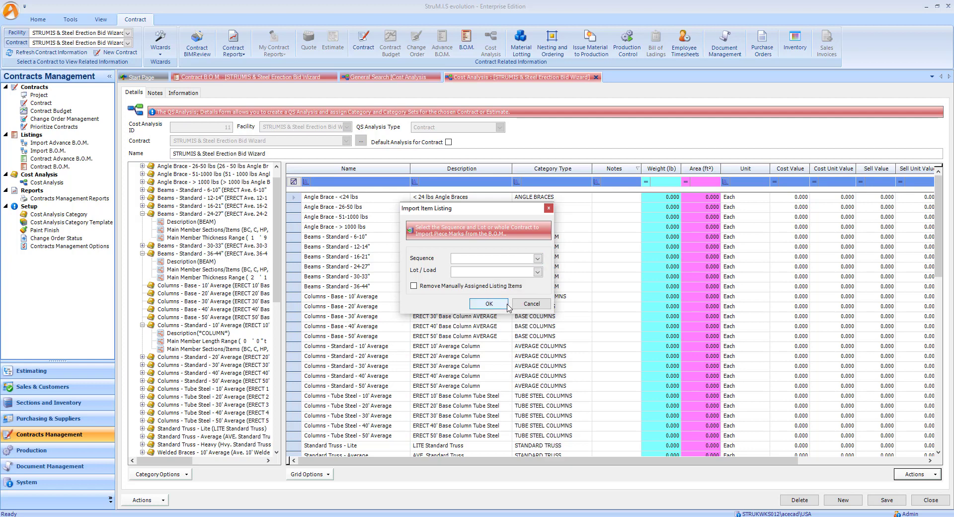
click(496, 305)
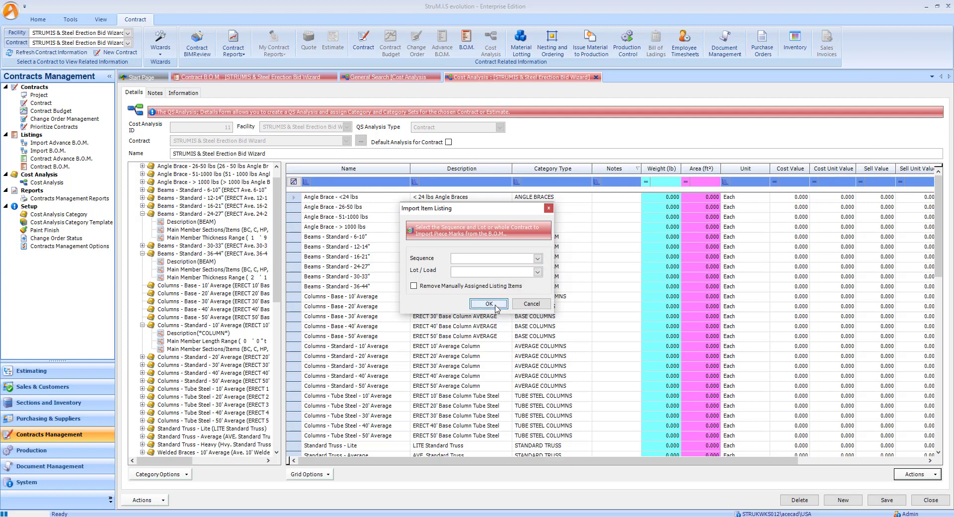
click(489, 304)
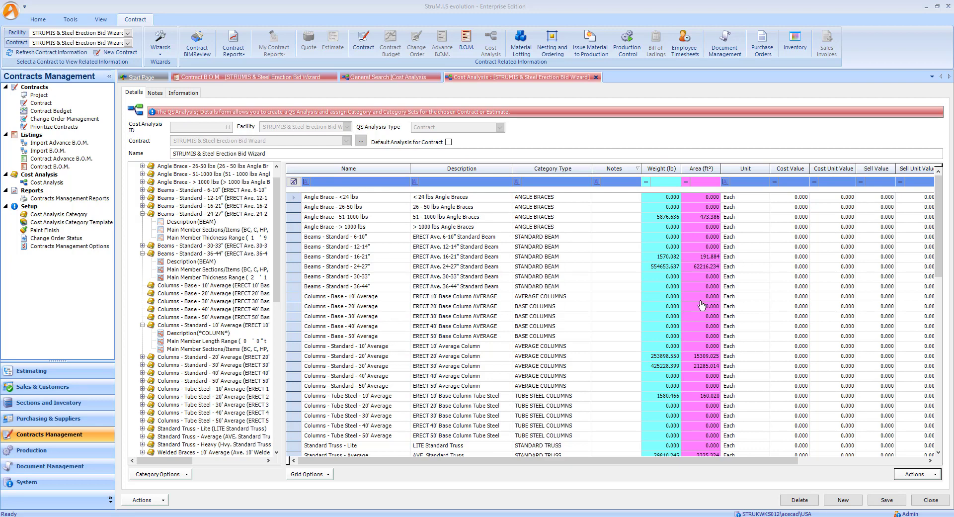
Sort categories by Weight (lb) descending, with Beams - Standard - 24-27" on top
click(669, 269)
click(660, 356)
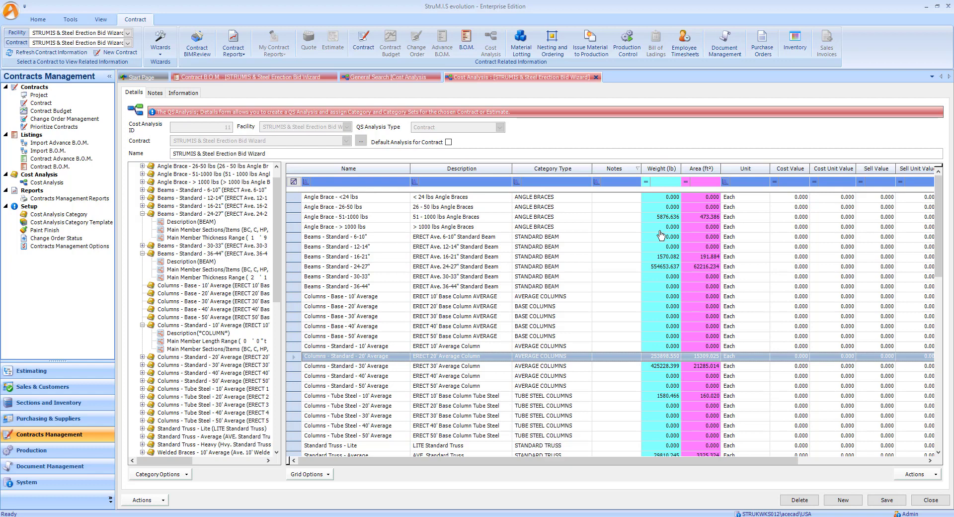
click(666, 170)
click(646, 198)
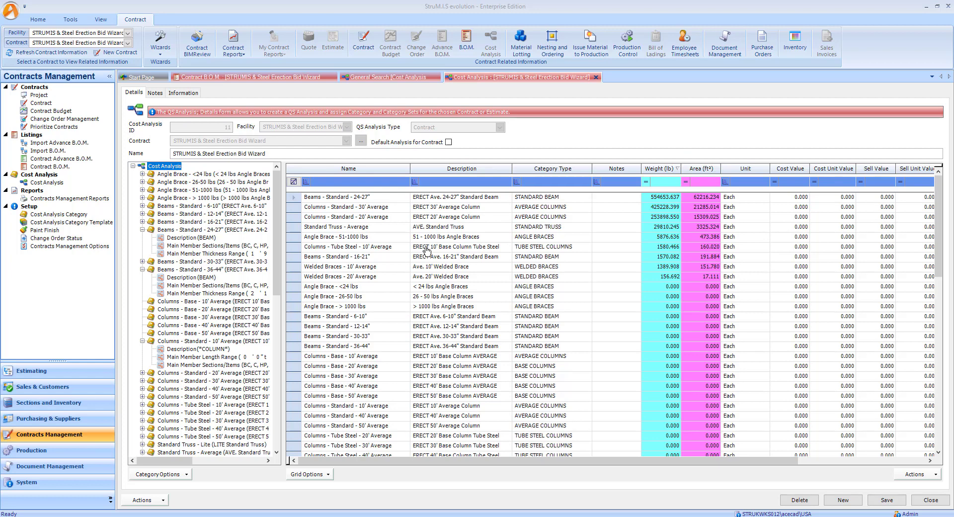
Scroll the Cost Analysis tree down to the Unassigned Listing Items node
drag(277, 244, 286, 307)
scroll(286, 307, down, 1)
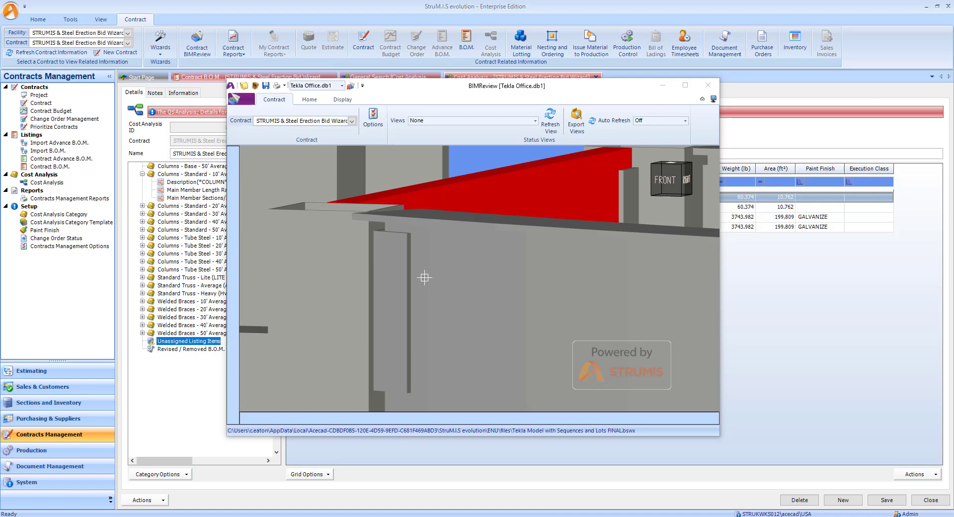
Select channels B2093 and B2119 and use Move Items to put them in Beams - Standard - 6-10"
mouse_move(458, 270)
mouse_down()
mouse_move(443, 263)
mouse_move(457, 267)
mouse_up()
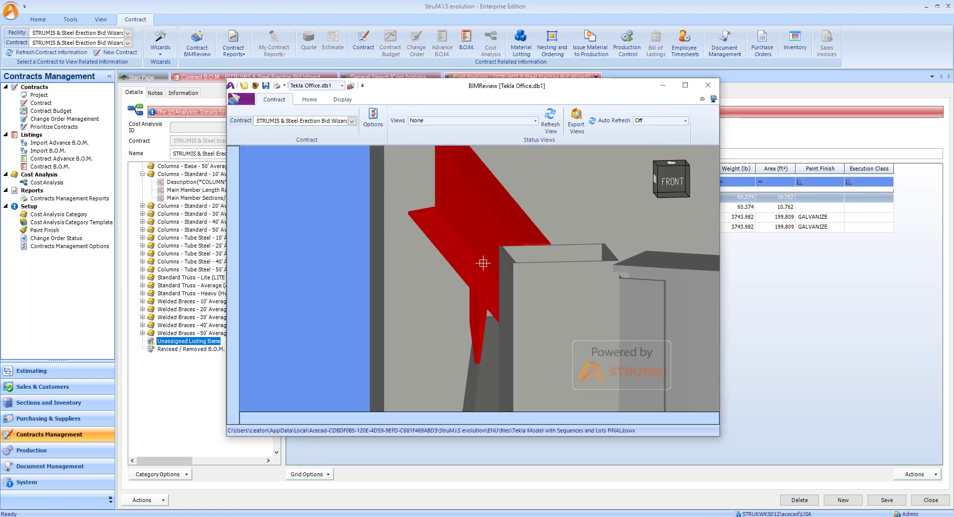
drag(489, 260, 494, 230)
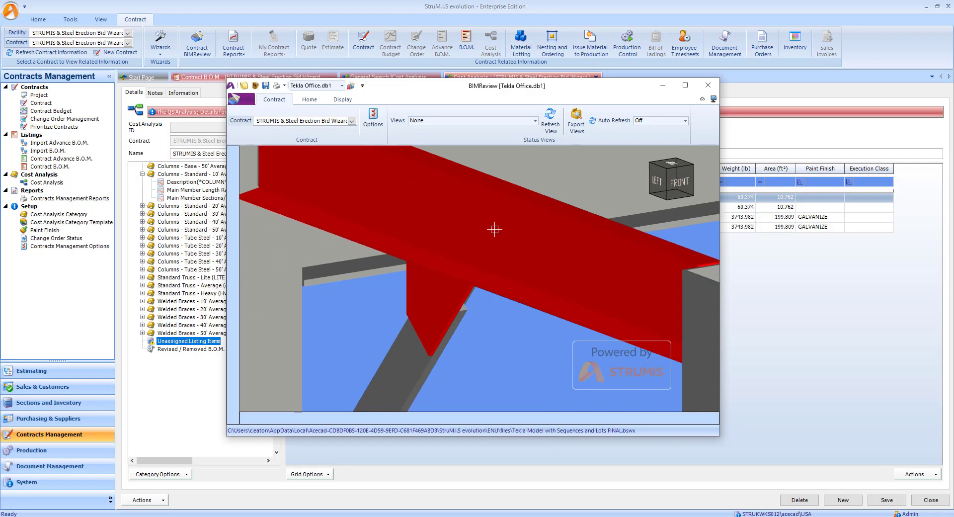
drag(547, 87, 771, 14)
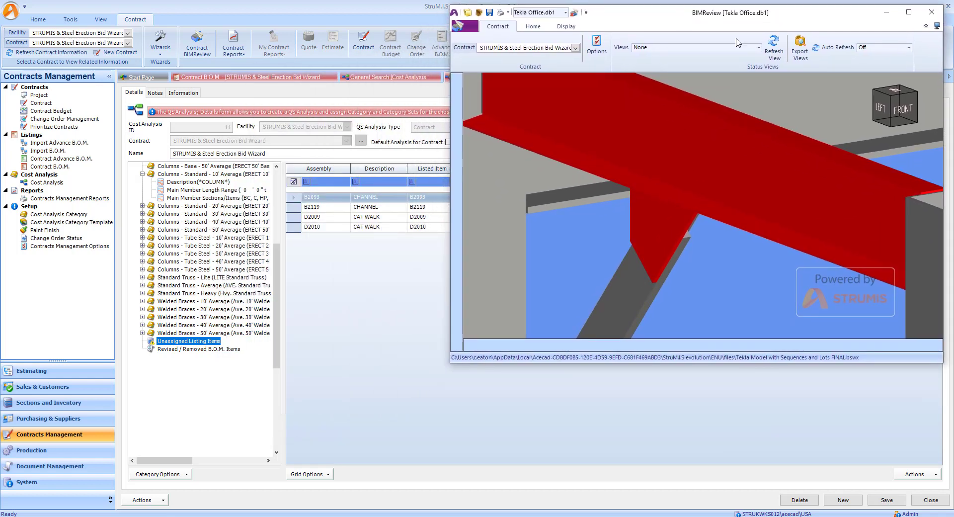
click(396, 208)
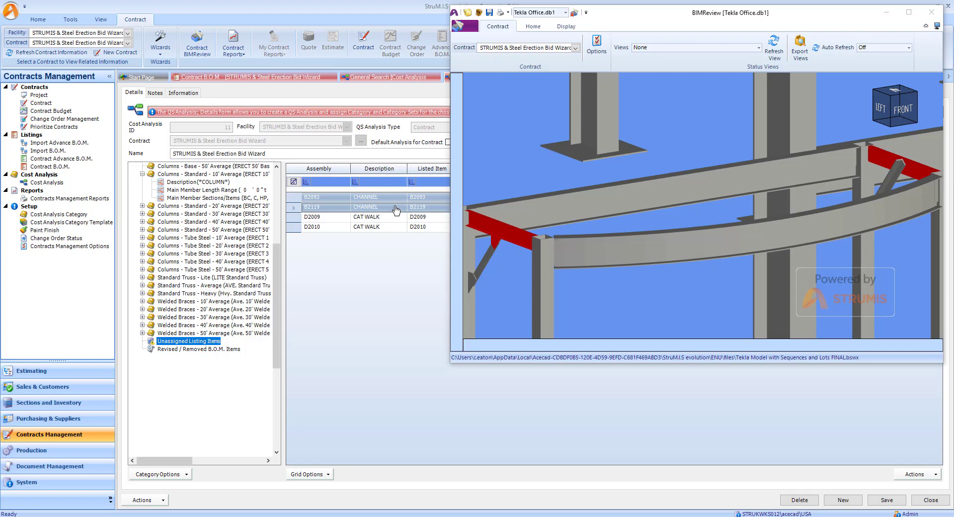
right_click(397, 209)
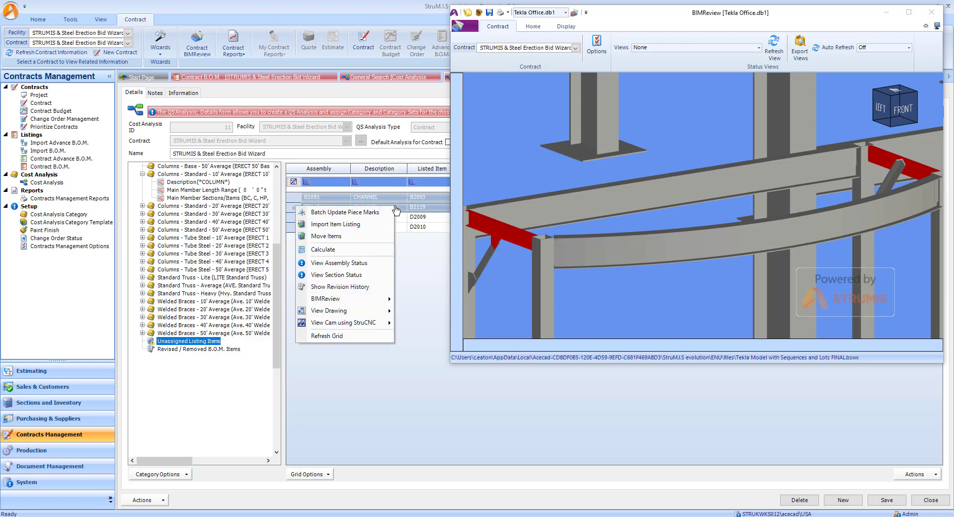
click(354, 237)
drag(431, 183, 159, 43)
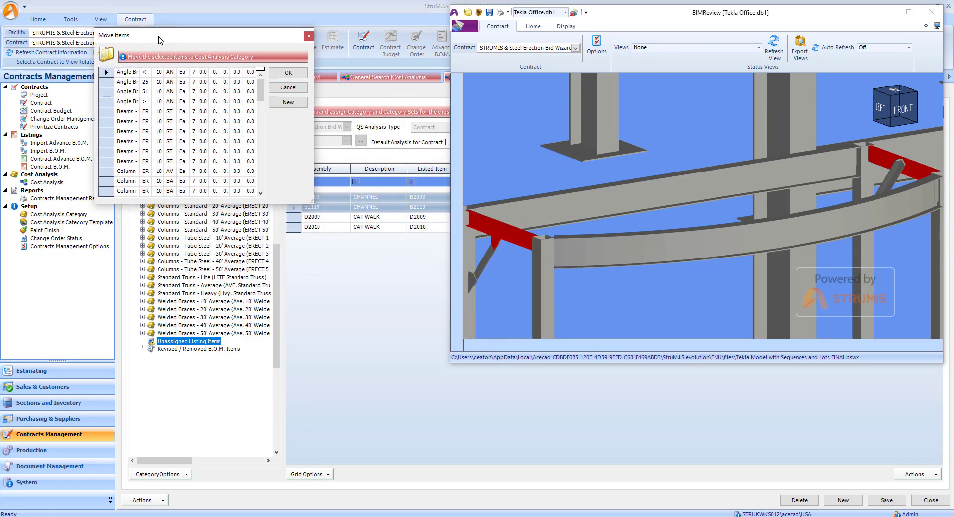
drag(310, 201, 705, 432)
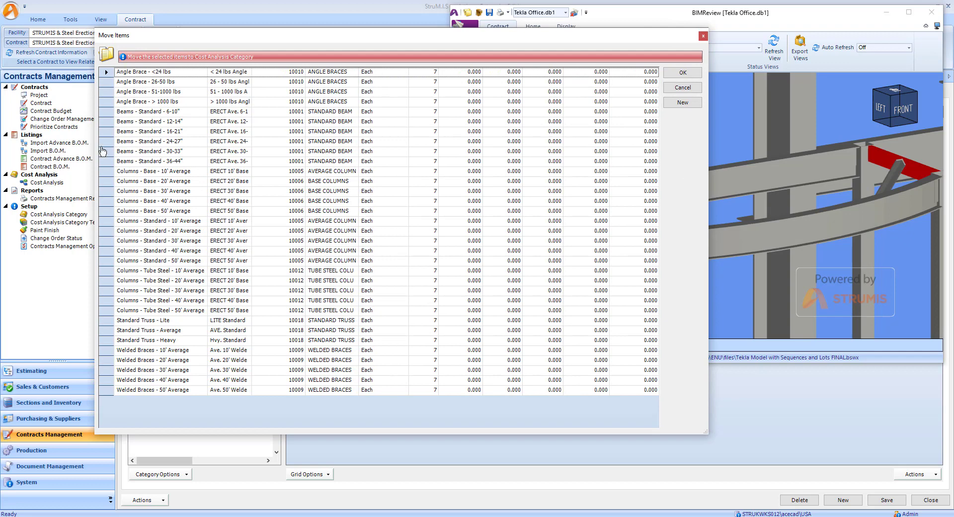
click(108, 113)
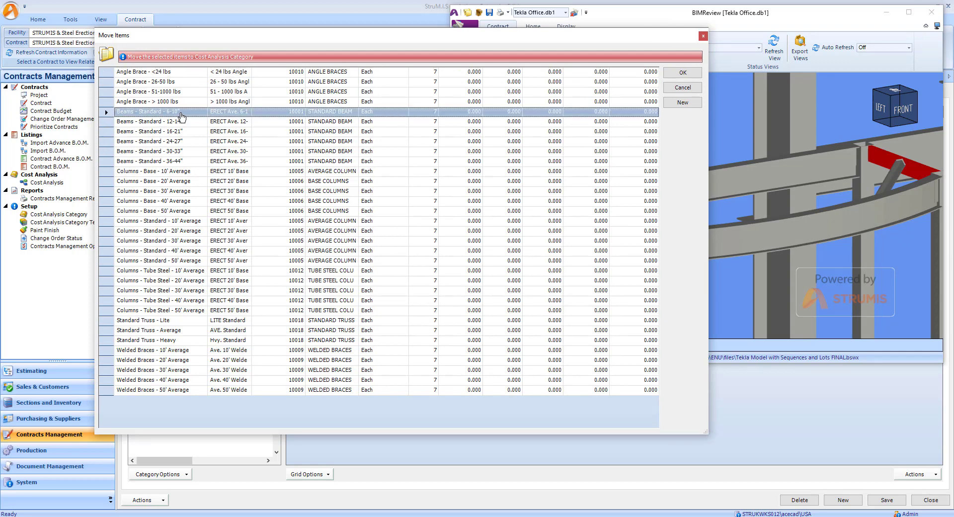
click(682, 73)
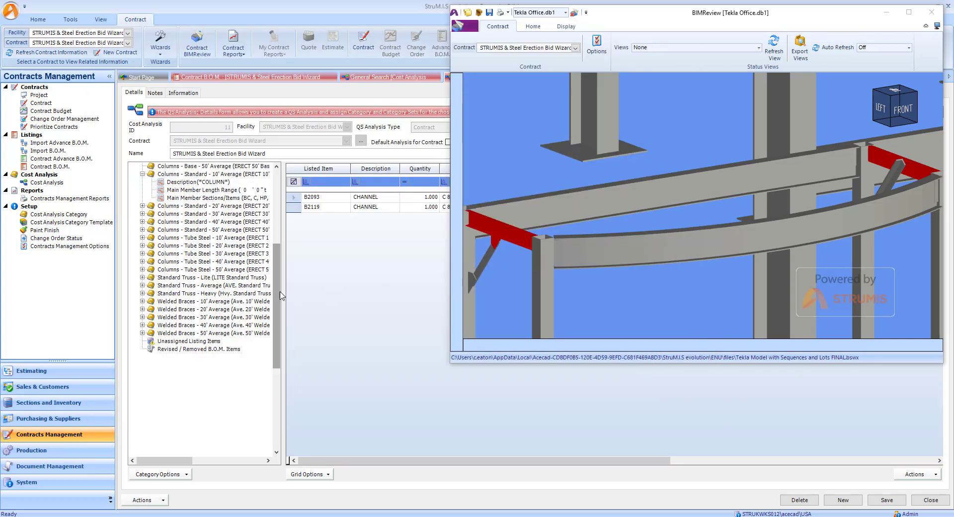
Verify channels B2093 and B2119 now sit under Beams - Standard - 6-10"
drag(276, 283, 278, 210)
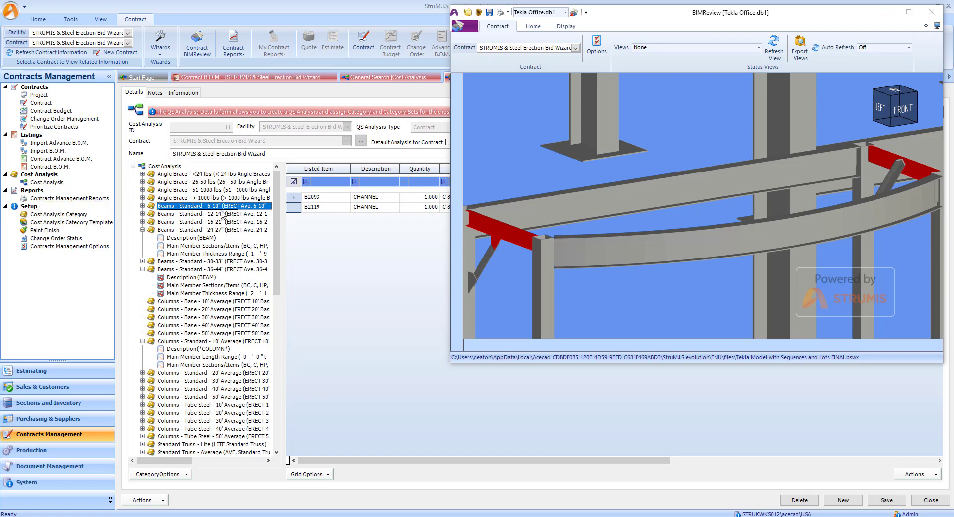
click(339, 198)
shift+click(341, 208)
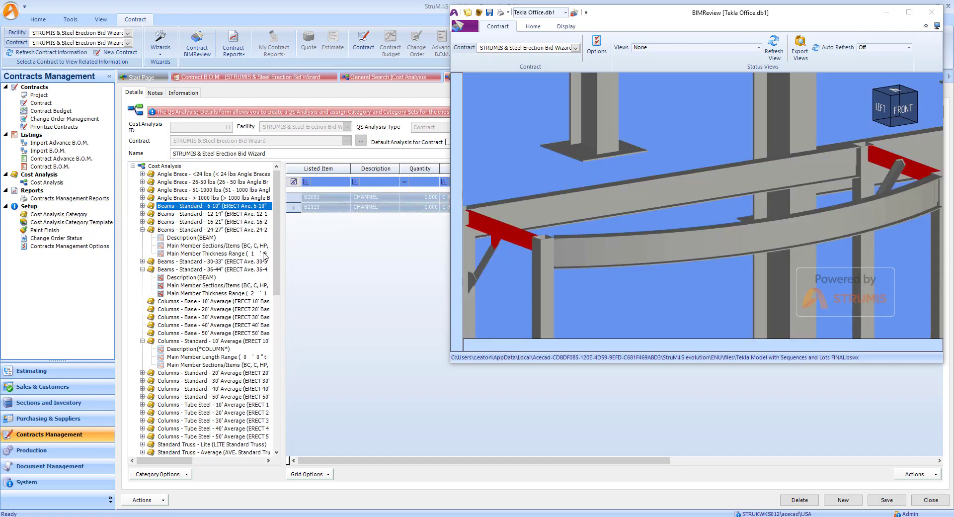
Select CAT WALK assemblies D2009 and D2010 in Unassigned Listing Items to highlight them in 3D
scroll(198, 326, down, 7)
click(194, 341)
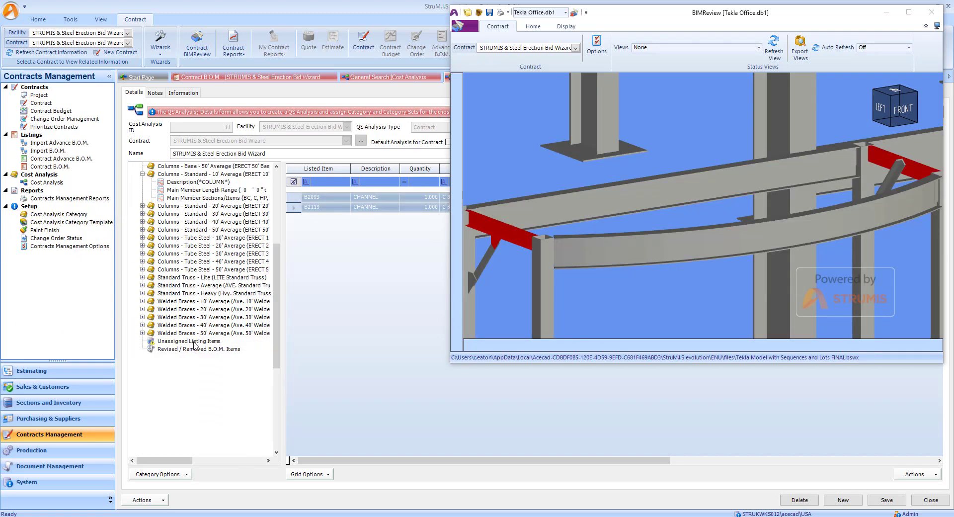
click(339, 198)
shift+click(339, 208)
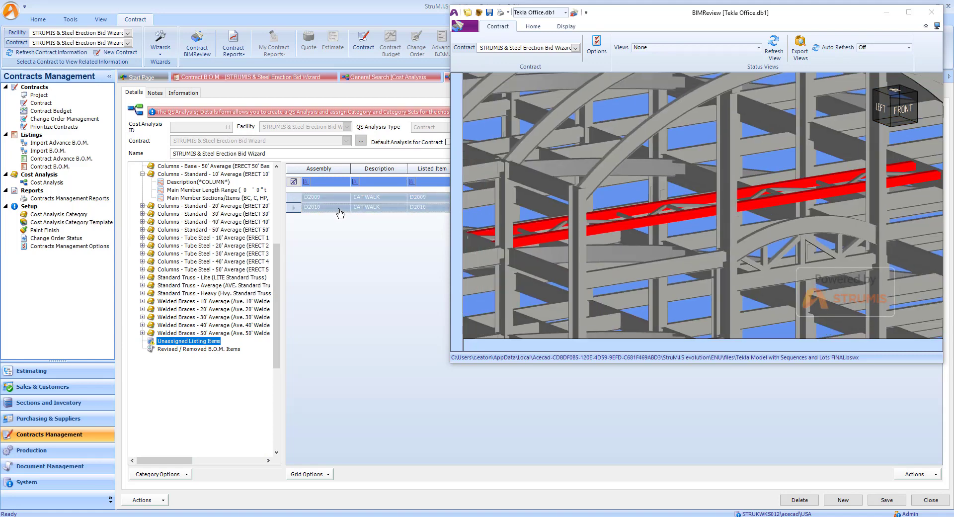
drag(646, 18, 526, 233)
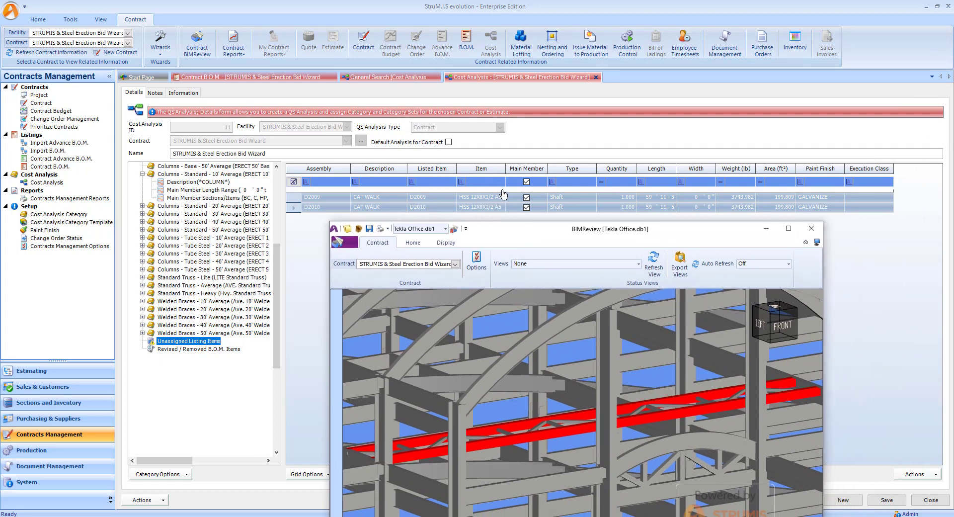
drag(516, 233, 573, 40)
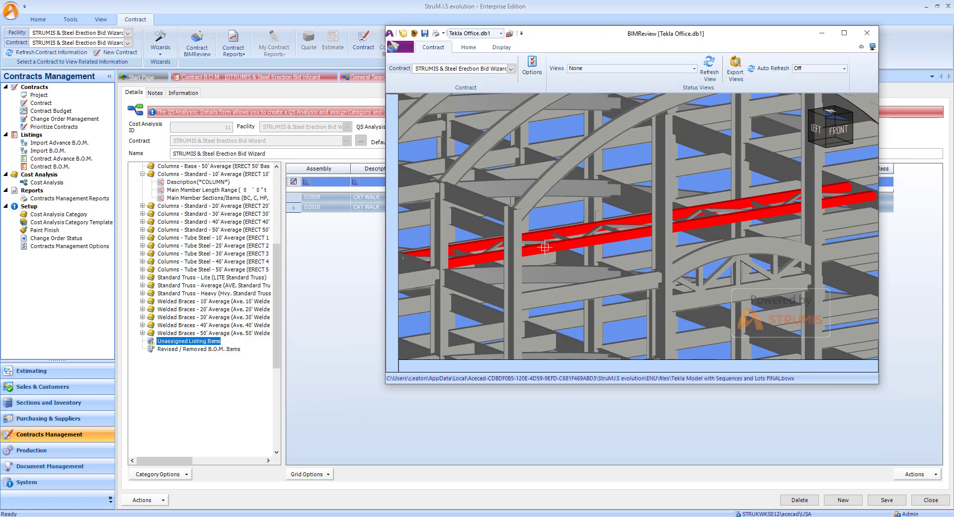
right_click(545, 246)
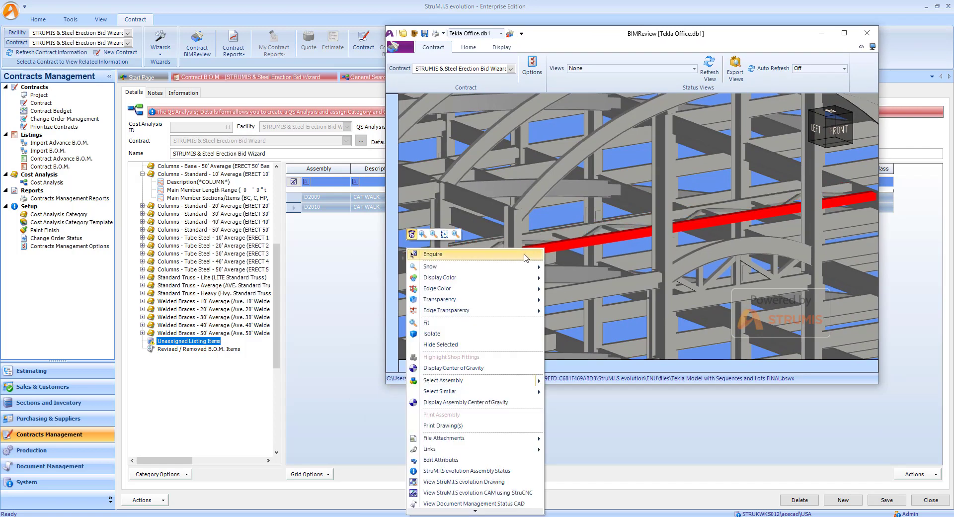
click(526, 255)
drag(485, 132, 664, 53)
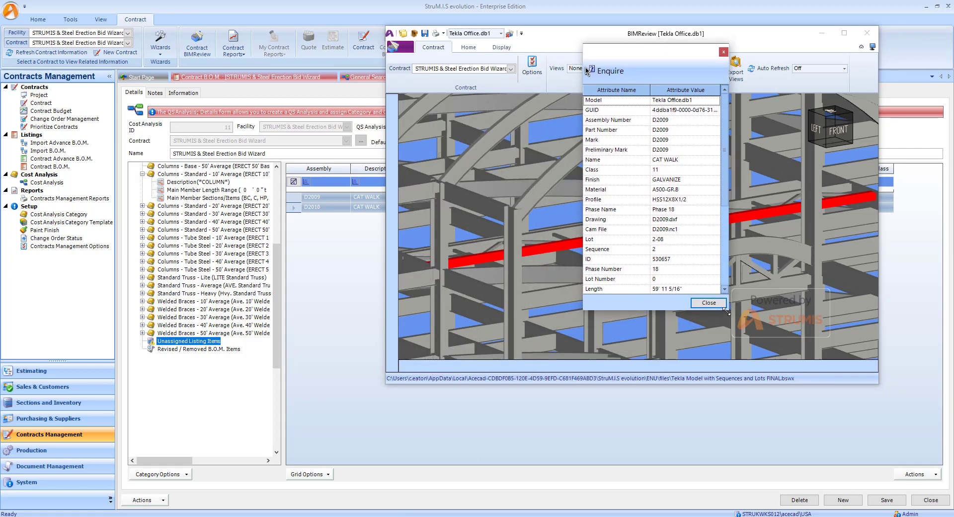
drag(729, 314, 756, 383)
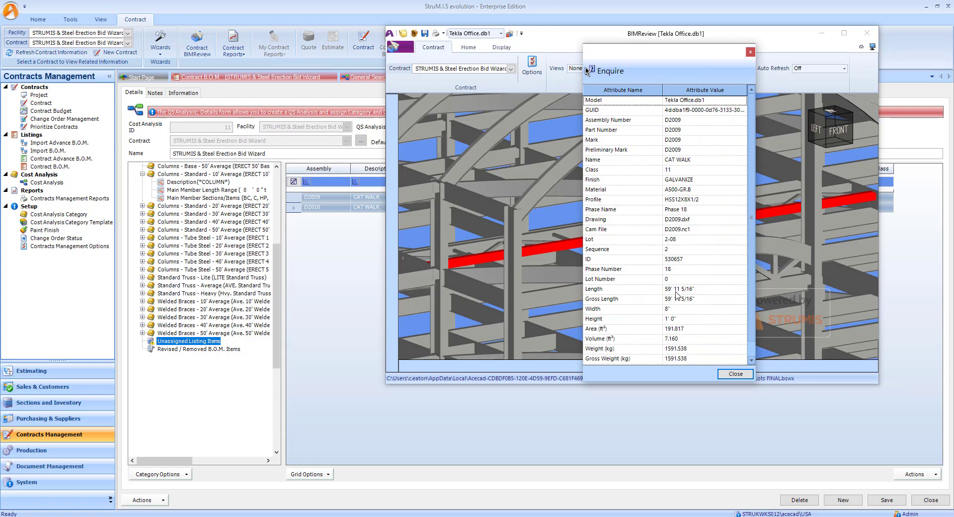
click(751, 52)
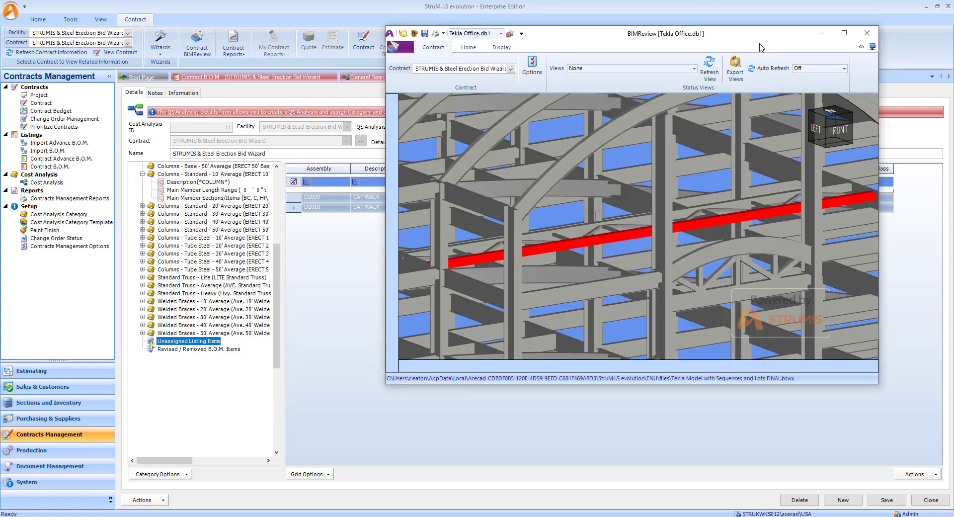
Close BIMReview and move curved beam B2107 and catwalks D2009, D2010 into Standard Truss - Average
click(868, 33)
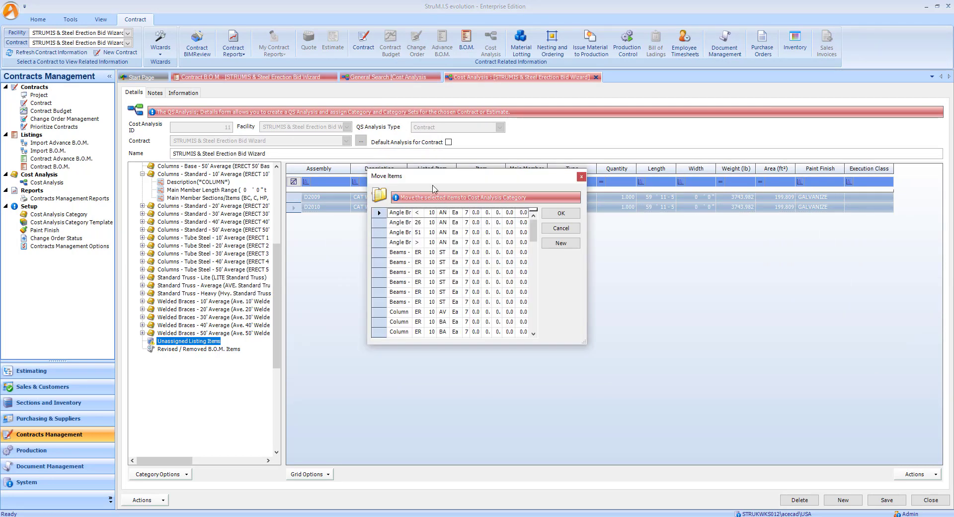
drag(393, 176, 255, 62)
drag(449, 229, 815, 439)
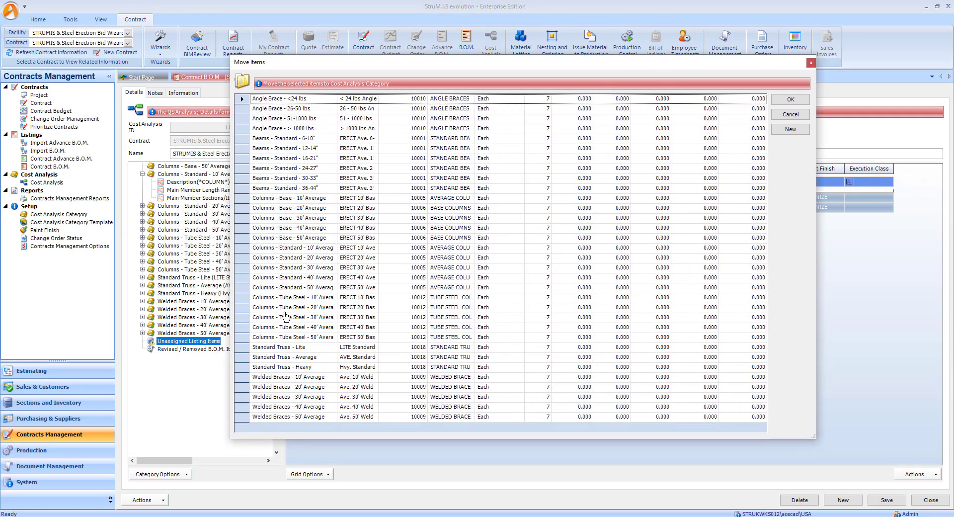
click(243, 358)
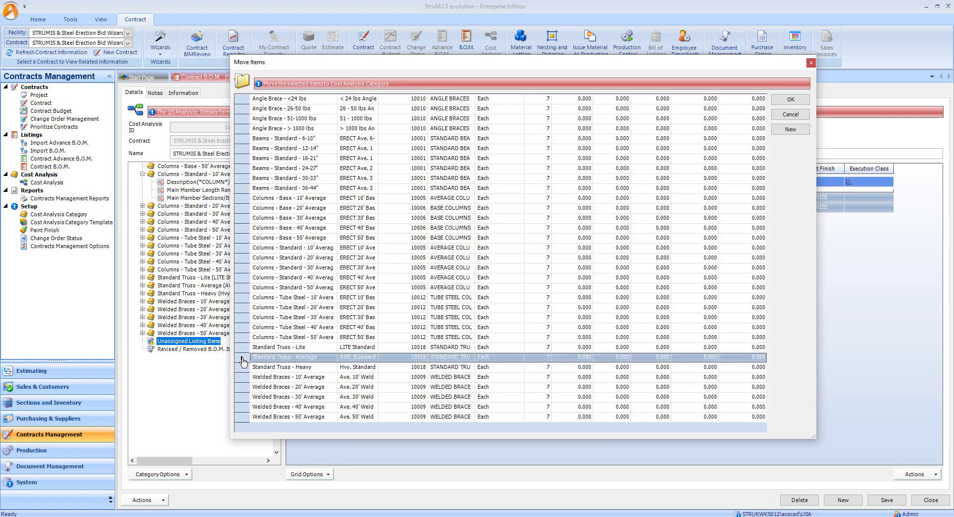
click(783, 102)
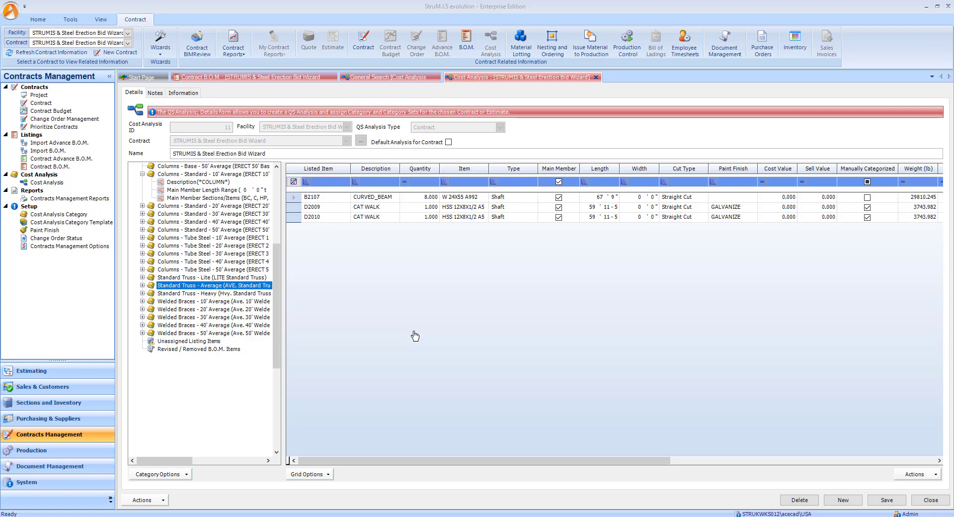
drag(276, 334, 278, 251)
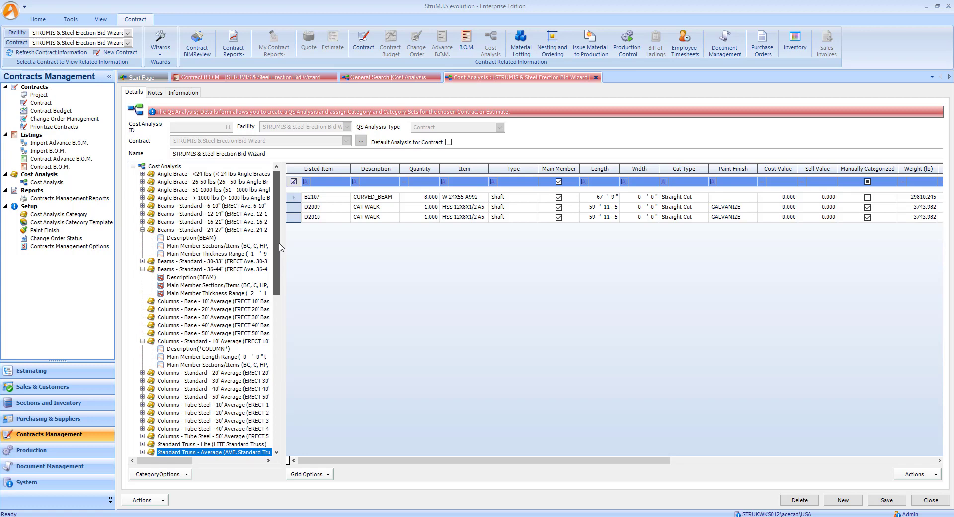
Show the Beams - Standard - 24-27" items and open them in BIMReview's 3D model
click(189, 214)
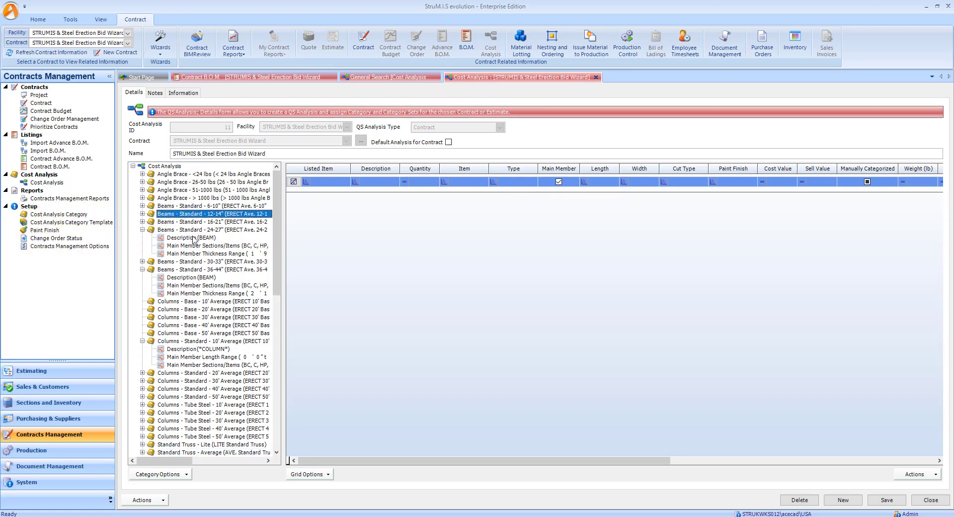
click(195, 231)
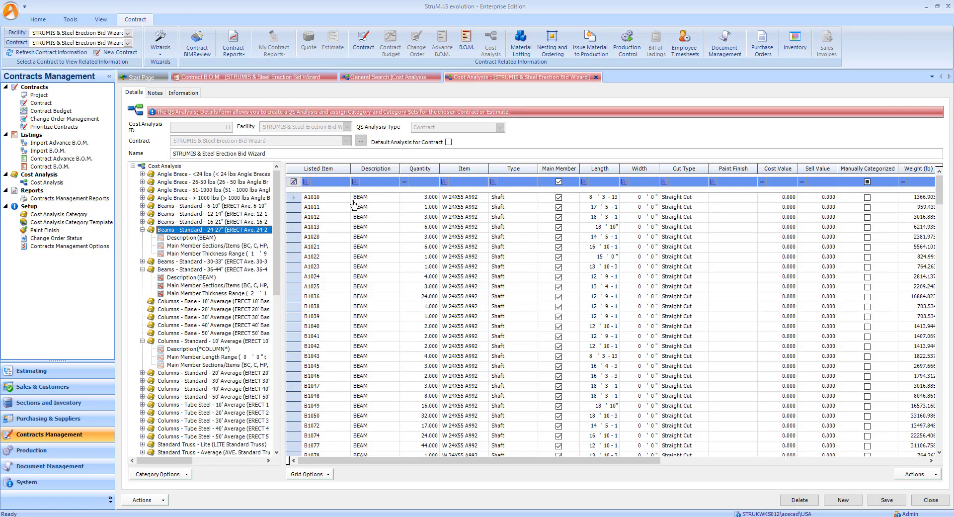
right_click(353, 198)
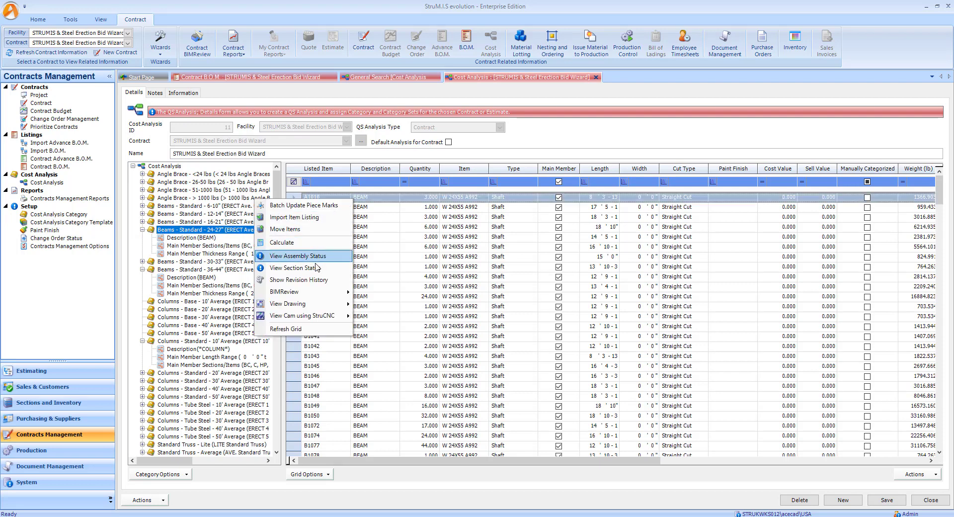
click(229, 294)
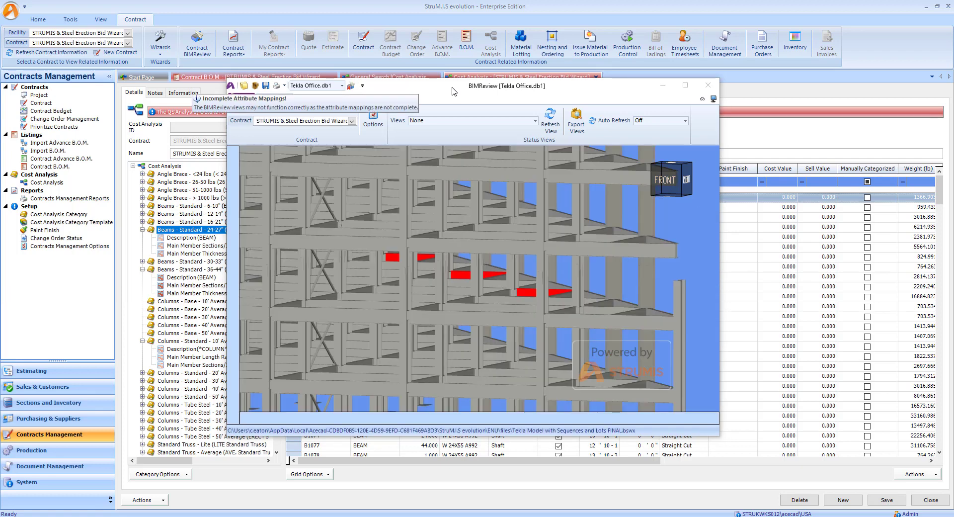
drag(454, 91, 637, 15)
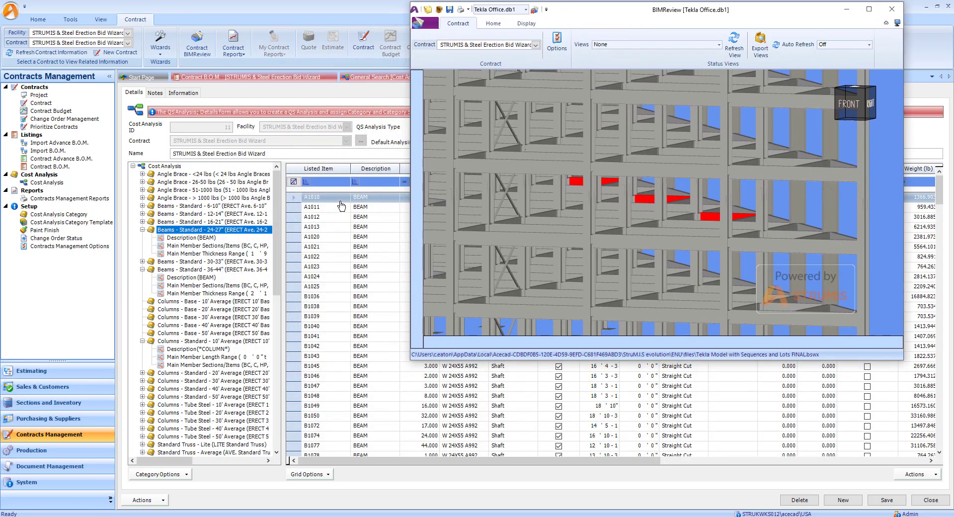
Select beams A1010–A1022 to highlight them red, then cancel the Move Items category chooser
drag(340, 199, 330, 336)
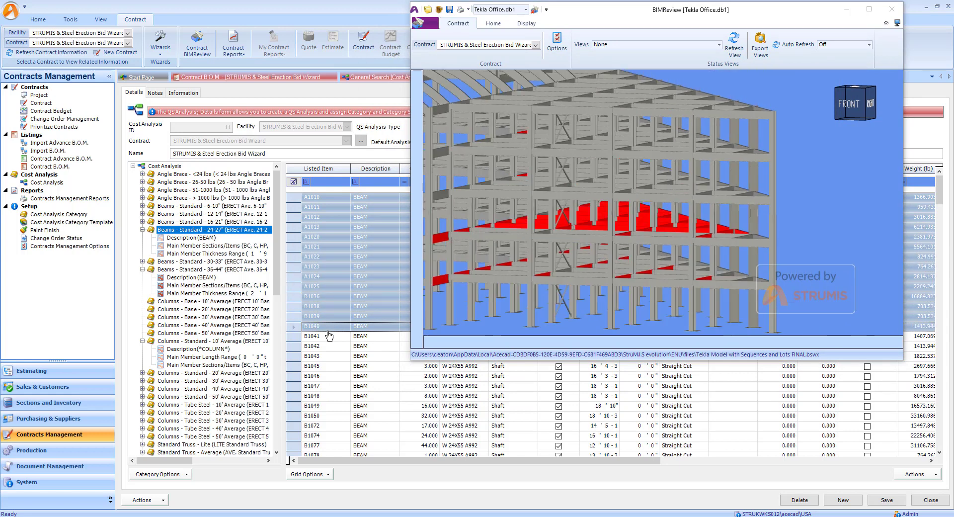
right_click(337, 199)
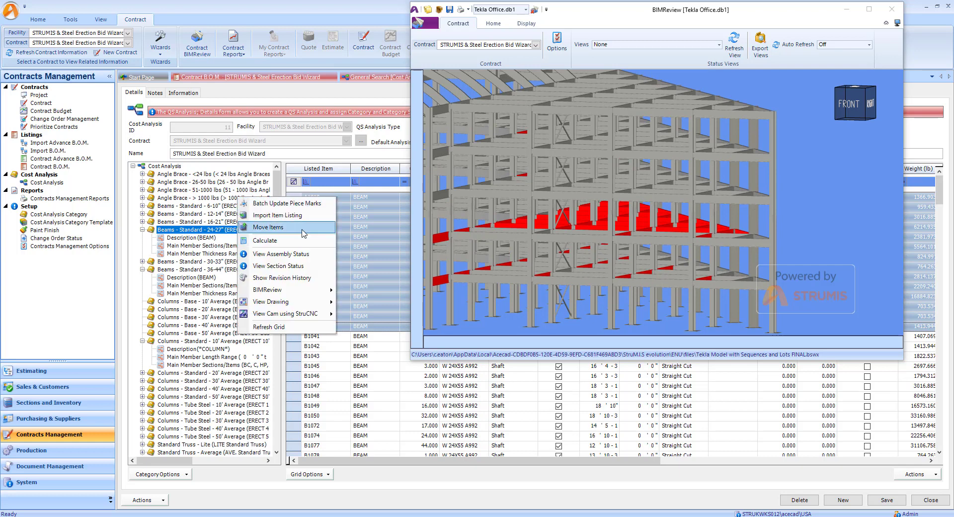
click(317, 227)
drag(419, 182, 159, 41)
drag(322, 201, 765, 395)
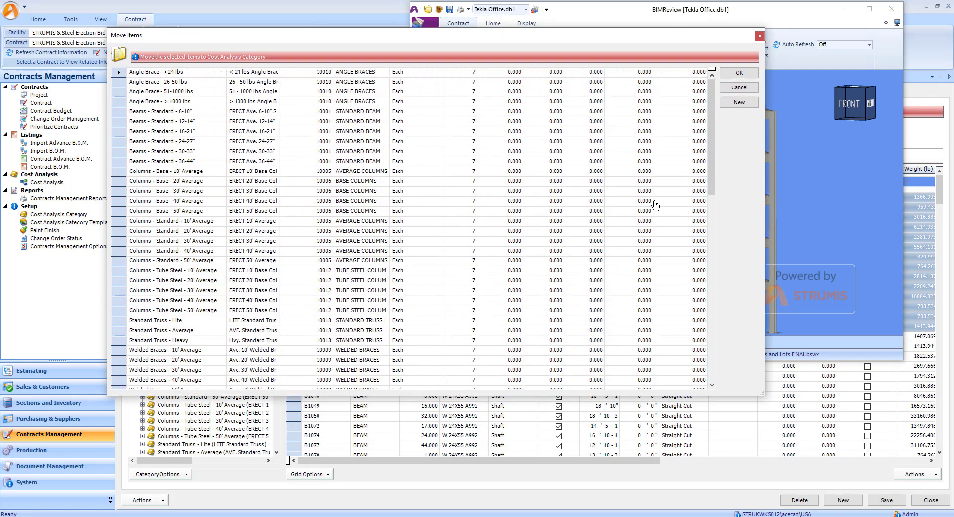
click(760, 36)
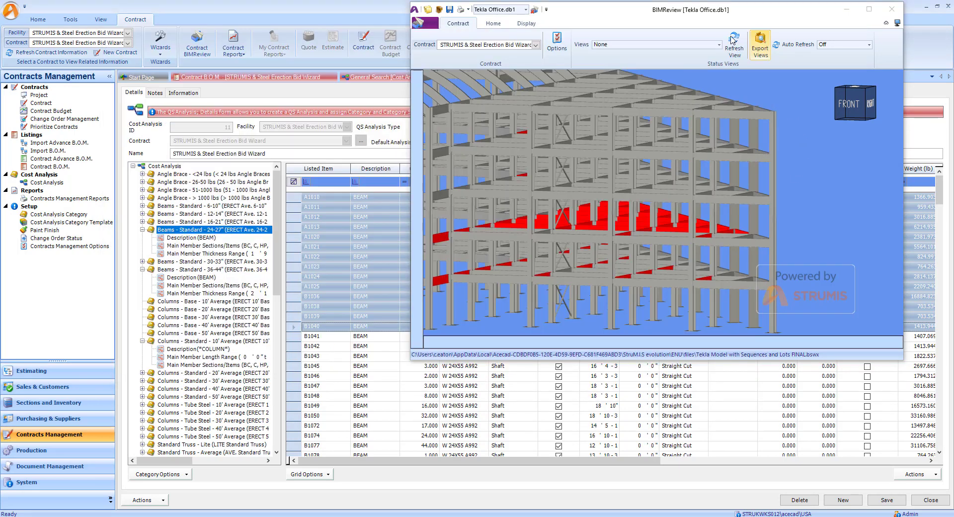
mouse_move(277, 238)
mouse_down()
mouse_move(277, 280)
mouse_move(279, 254)
mouse_up()
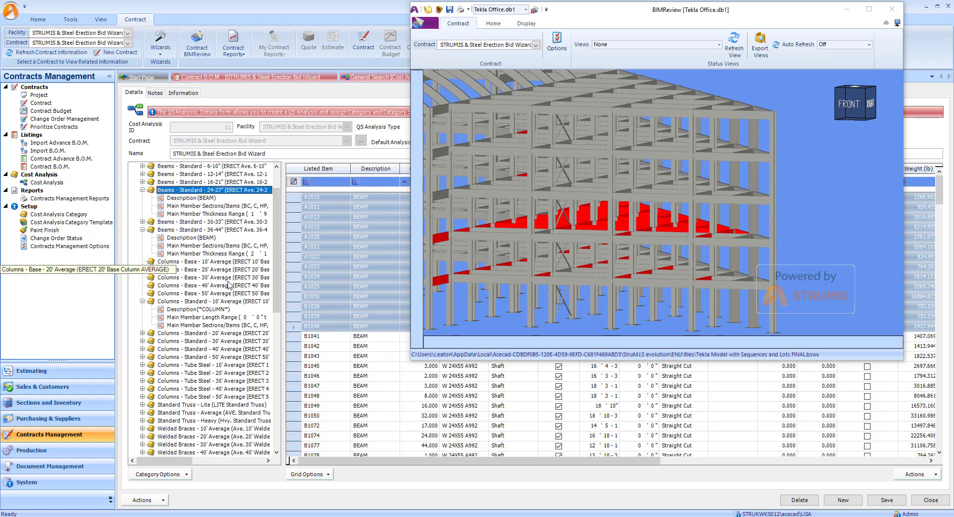
Select columns C1014–C1028 in the Columns - Standard - 30' Average category
click(204, 358)
click(198, 350)
click(199, 342)
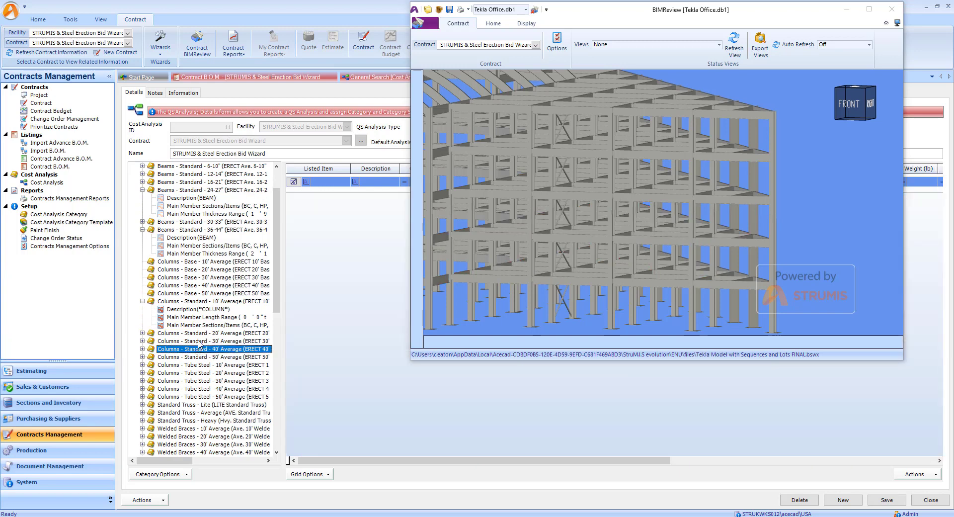
drag(333, 201, 332, 232)
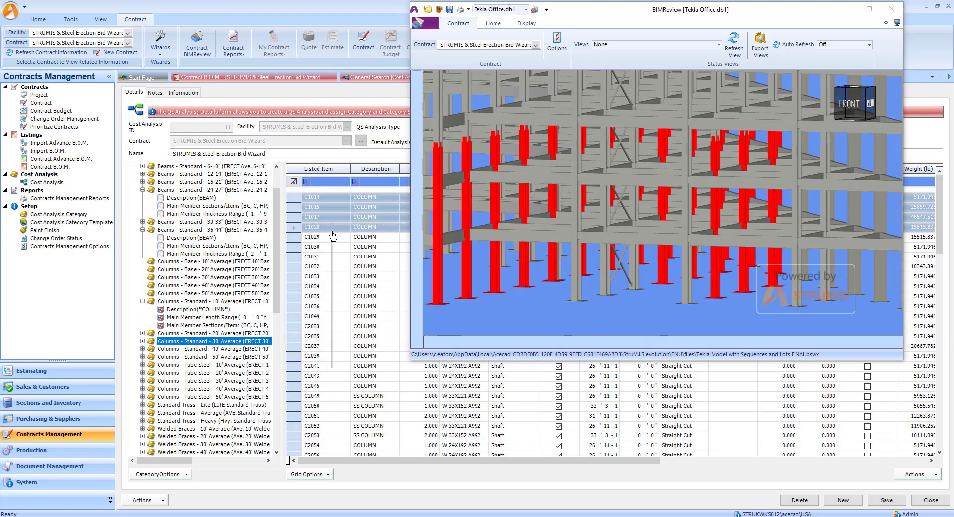
Move the selected columns into the Columns - Base - 30' Average category
right_click(331, 232)
click(301, 267)
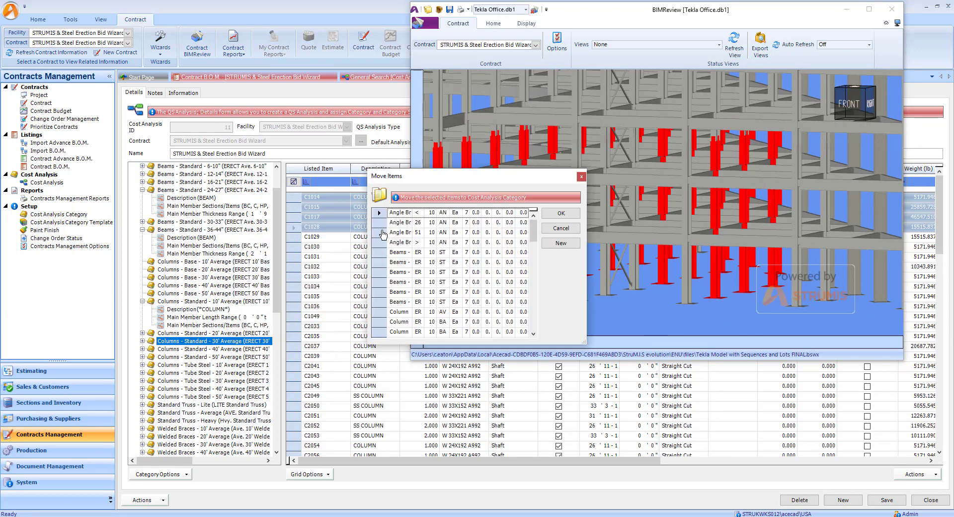
drag(411, 179, 217, 39)
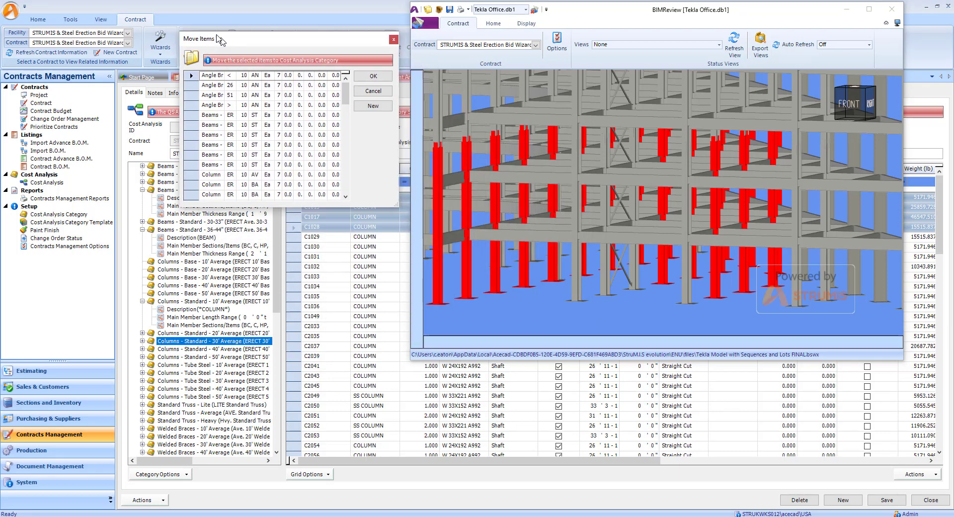
drag(391, 201, 700, 391)
drag(274, 44, 365, 51)
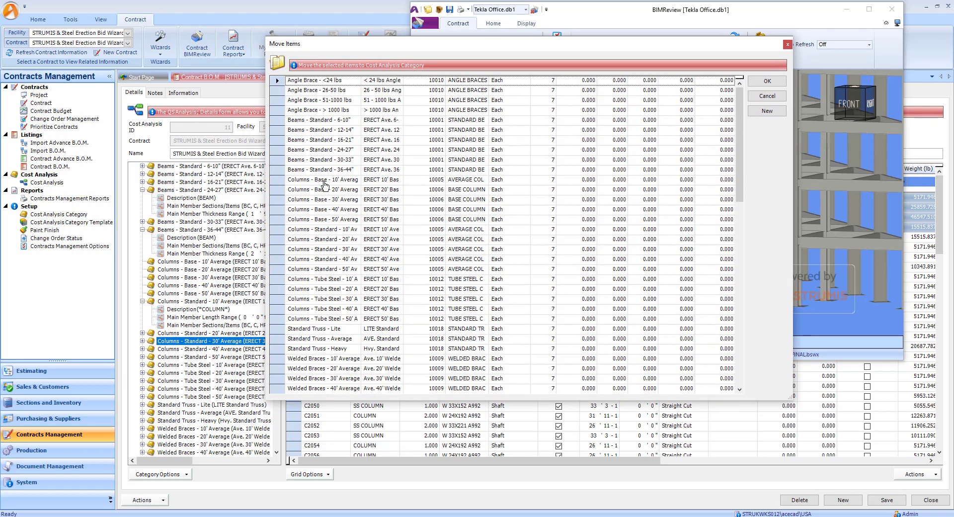
click(278, 200)
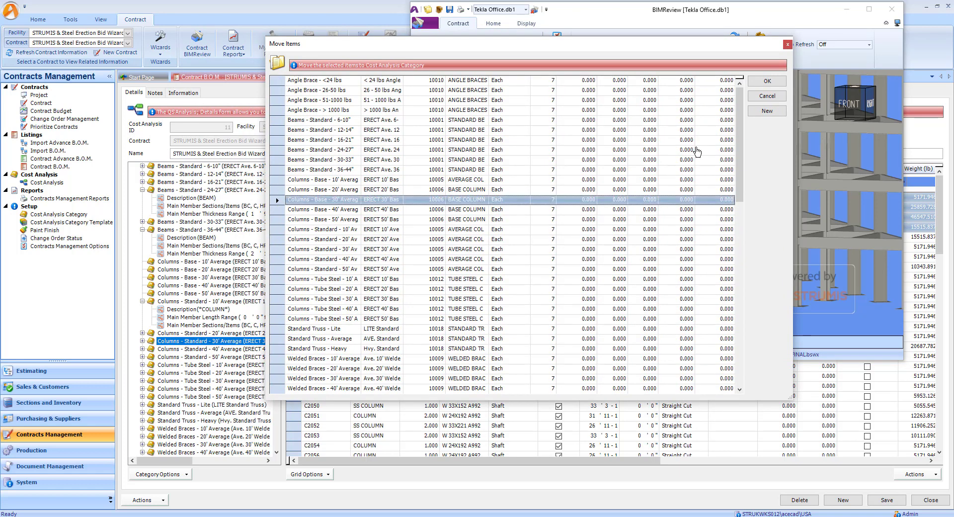
click(763, 83)
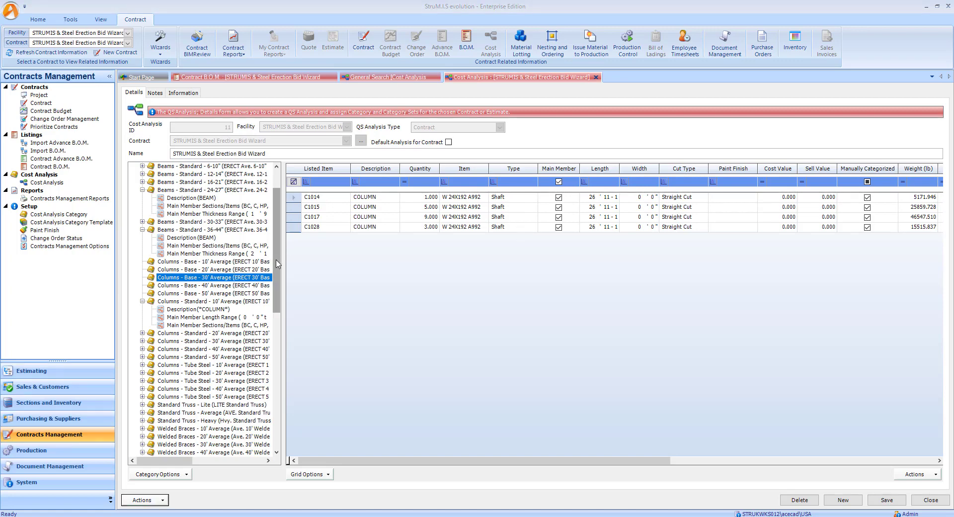
Filter the Cost Analysis summary to 0.000 weight, delete those categories, and clear the filter
drag(277, 258, 277, 233)
click(175, 168)
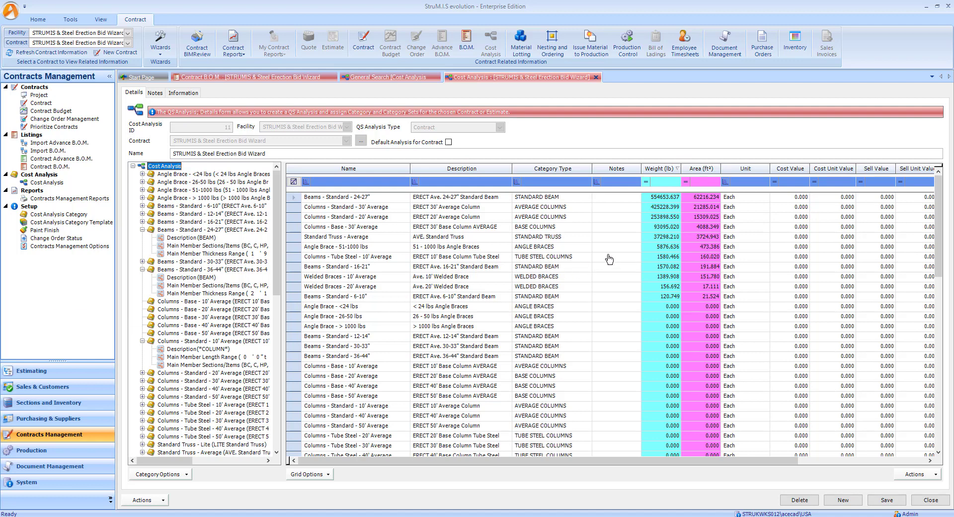
click(668, 182)
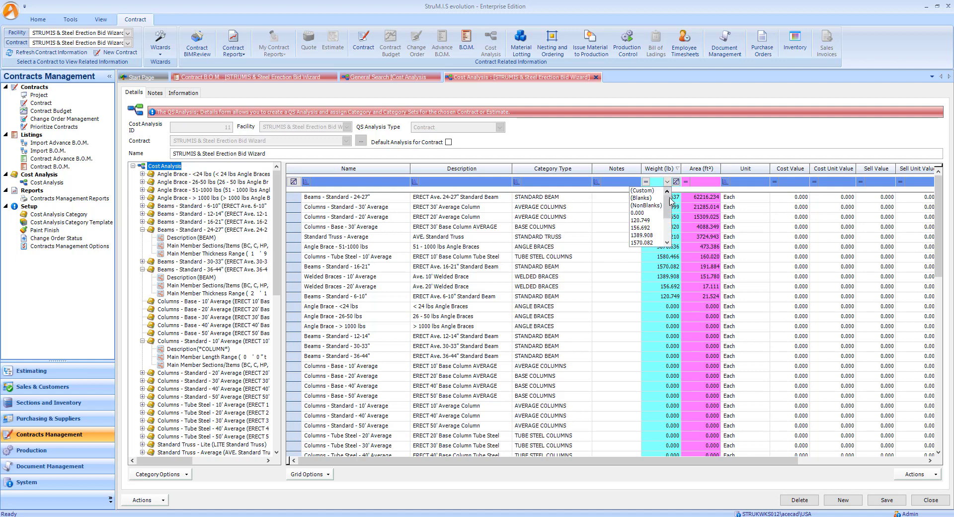
click(646, 213)
drag(627, 199, 627, 430)
key(Delete)
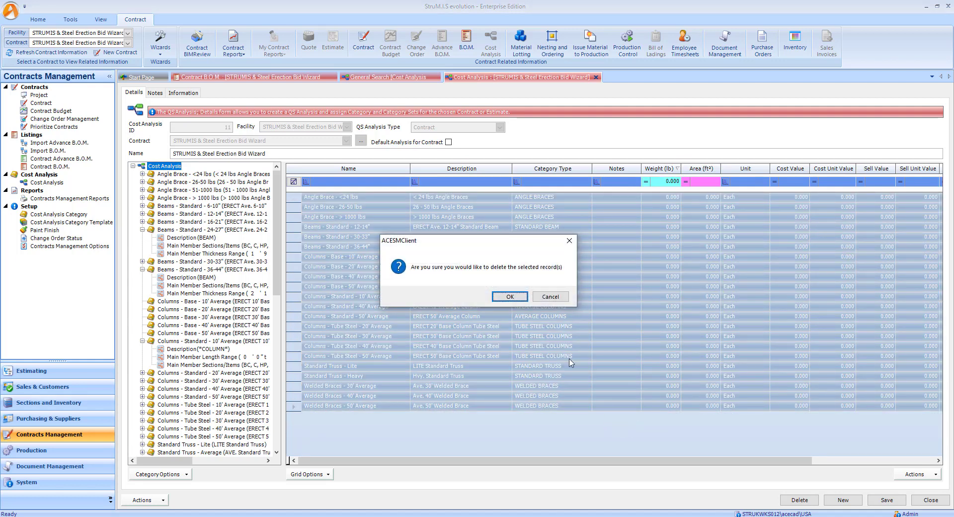
click(508, 296)
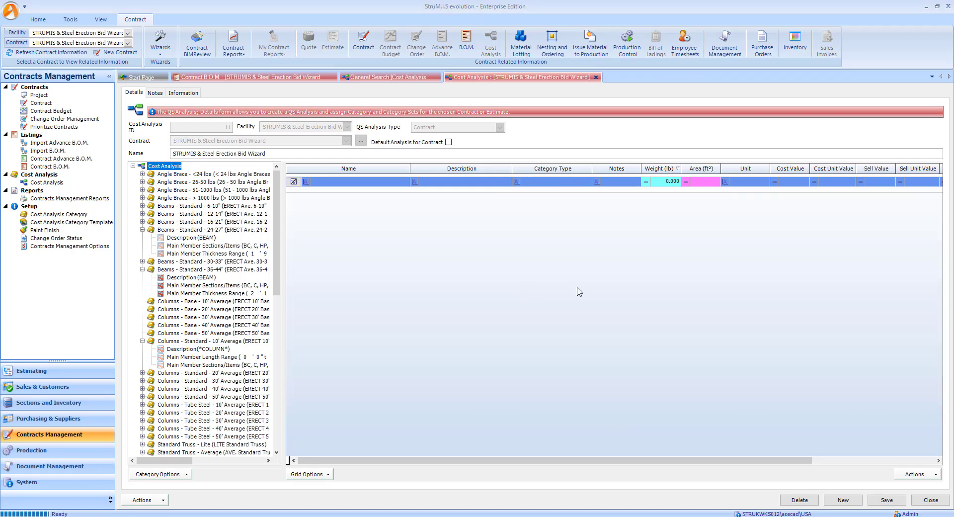
click(676, 181)
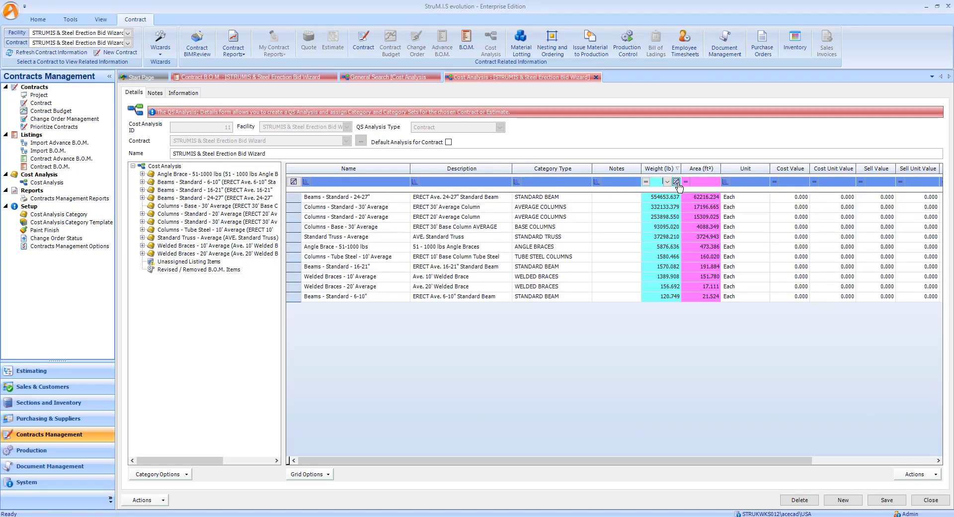
click(582, 200)
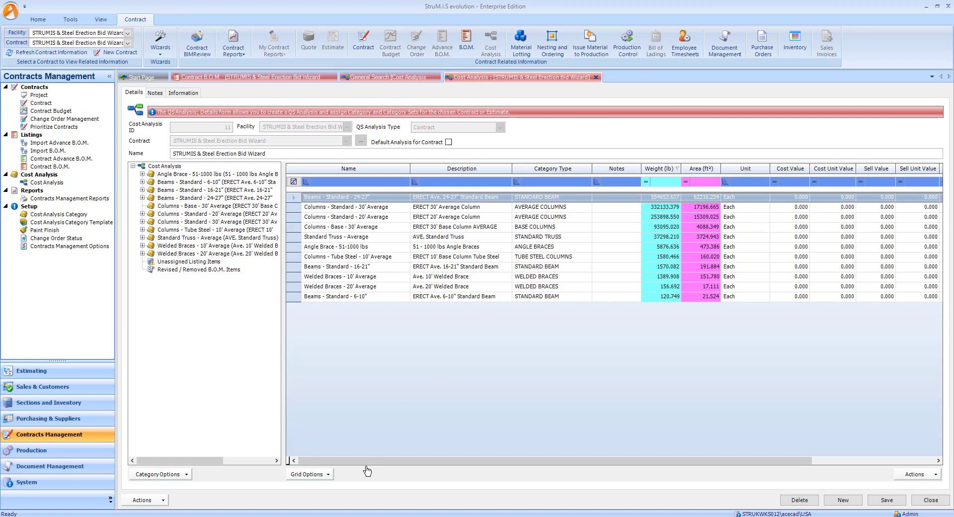
click(321, 475)
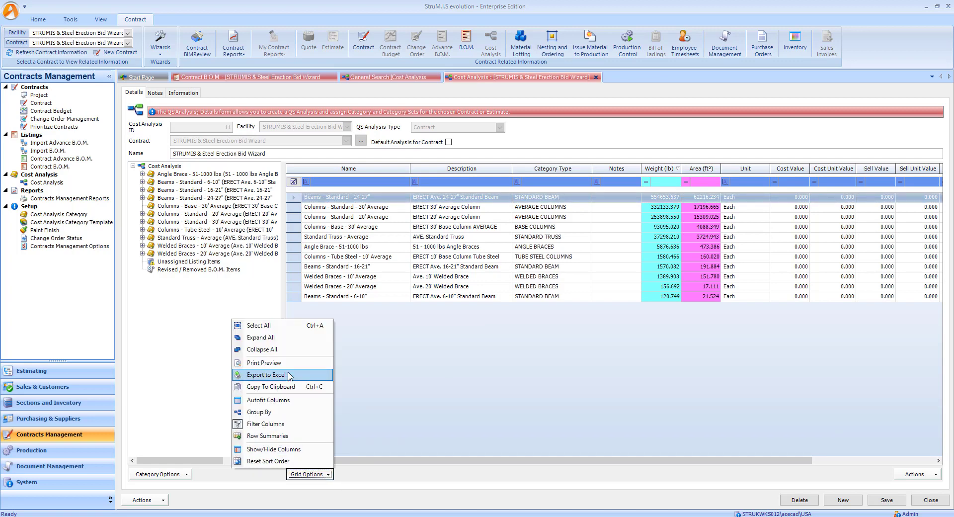
click(451, 418)
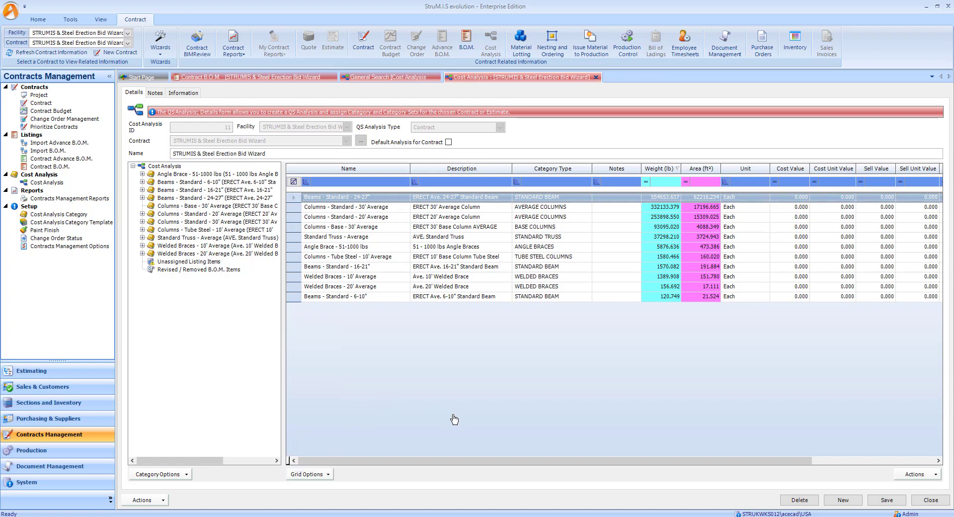